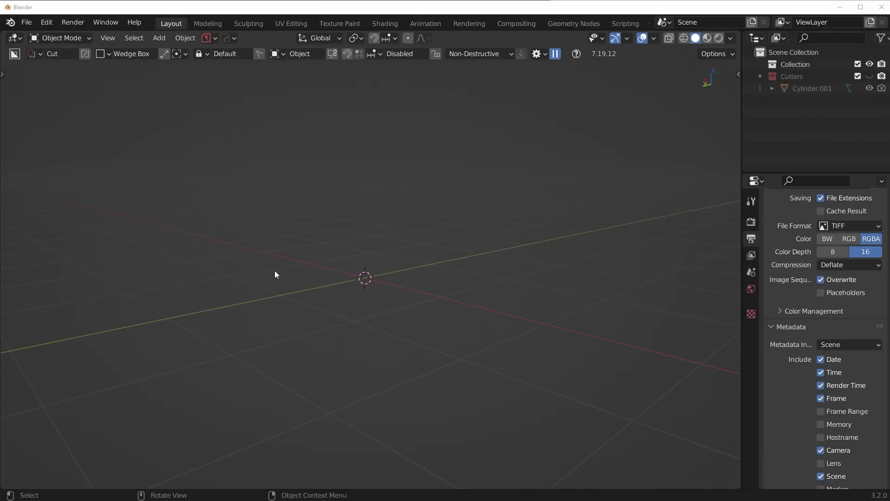
# - Add a 64-vertex cylinder with 1 m radius and 2 m depth, and sharpen it at 30° with 60° auto smooth
pyautogui.hotkey('shift', 'a')
pyautogui.moveTo(446, 211)
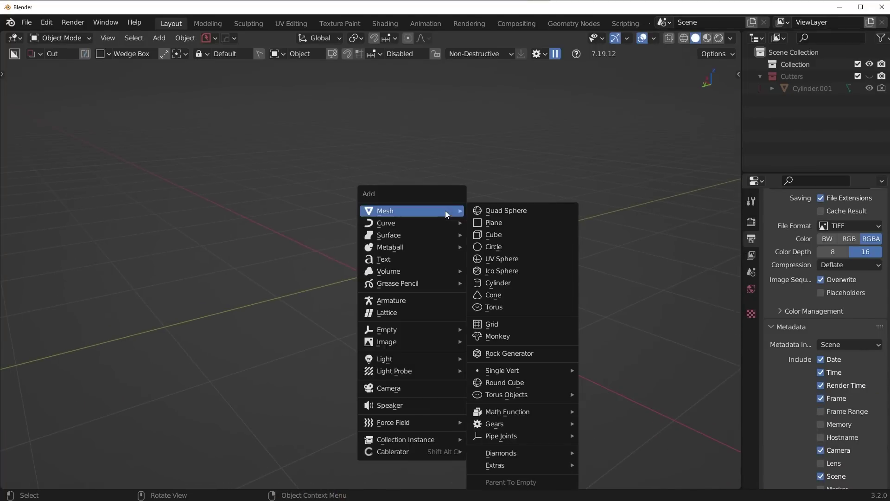
pyautogui.click(506, 284)
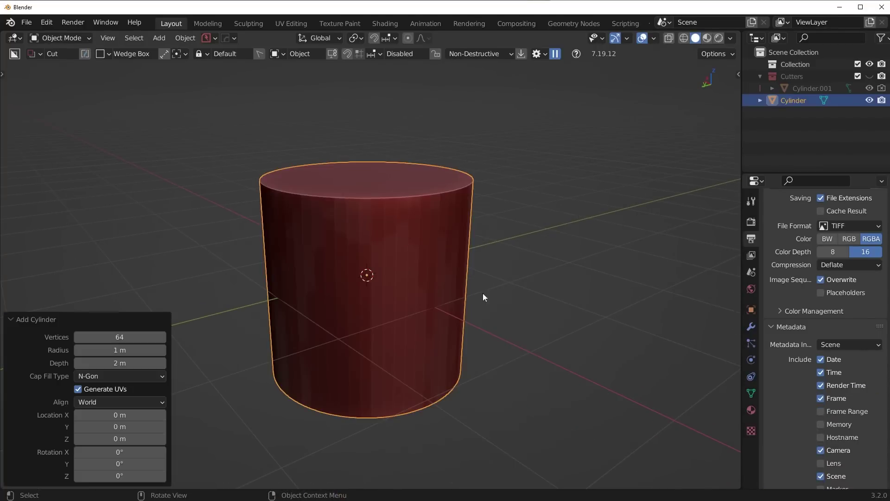
pyautogui.press('q')
pyautogui.click(524, 165)
# - Duplicate the cylinder in place without moving the copy
pyautogui.moveTo(521, 228); pyautogui.dragTo(542, 221, button='middle')
pyautogui.hotkey('shift', 'd')
pyautogui.rightClick(543, 280)
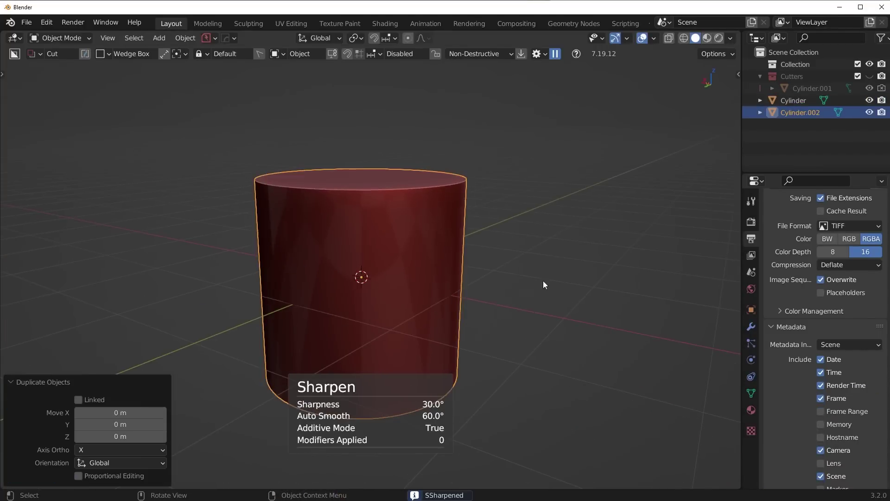
pyautogui.write('r90')
pyautogui.press('Return')
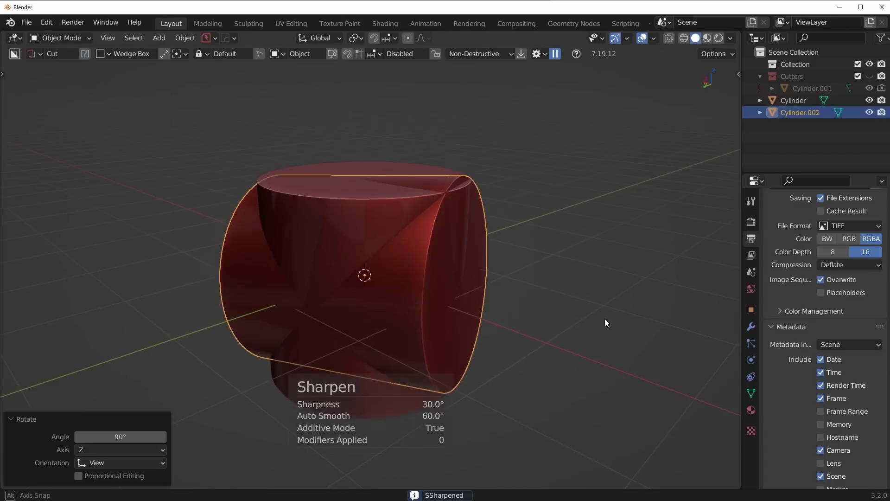
pyautogui.hotkey('ctrl', 'z')
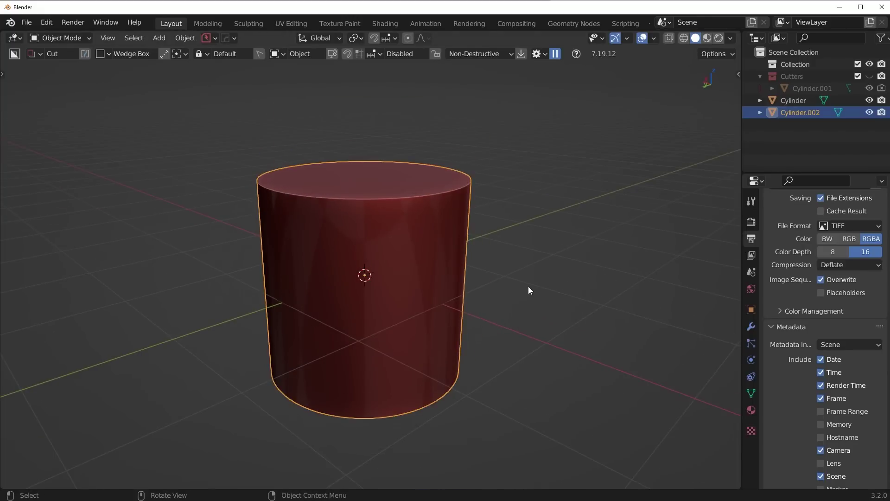
# - Rotate the duplicate cylinder 90° about Y, scale it down and stretch it along X so both ends protrude from the upright cylinder
pyautogui.write('ry90')
pyautogui.press('Return')
pyautogui.press('s')
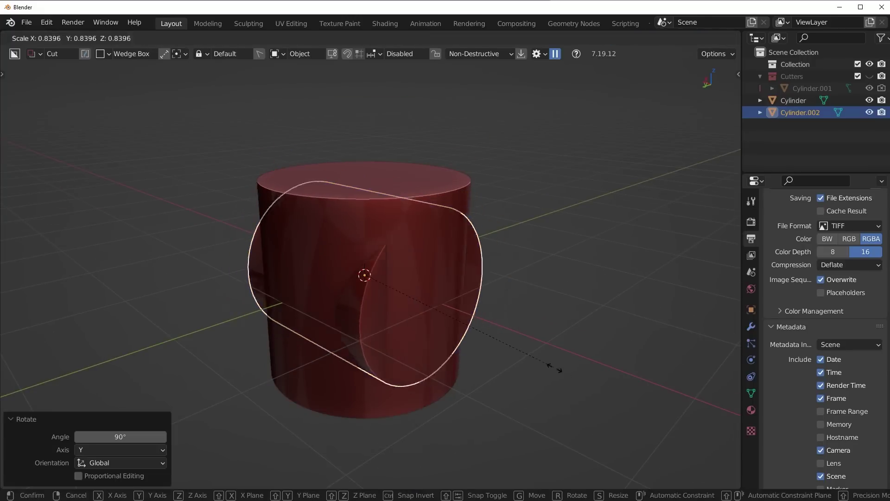
pyautogui.click(518, 353)
pyautogui.press('s')
pyautogui.press('x')
pyautogui.click(658, 389)
# - Cut the horizontal cylinder out of the upright one with a difference Boolean, and select the resulting body
pyautogui.keyDown('shift'); pyautogui.click(383, 218); pyautogui.keyUp('shift')
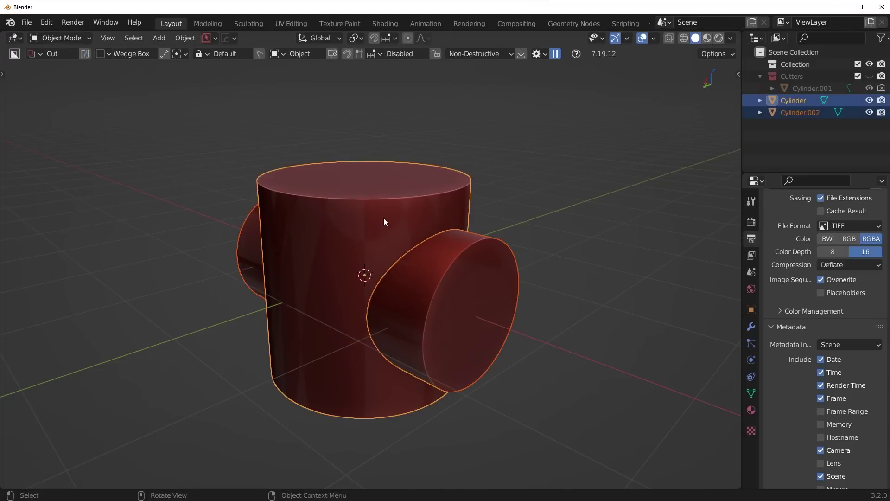
pyautogui.hotkey('ctrl', '-')
pyautogui.moveTo(553, 203); pyautogui.dragTo(431, 169, button='middle')
pyautogui.scroll(4, 506, 175)
pyautogui.scroll(-1, 407, 166)
pyautogui.click(392, 138)
pyautogui.scroll(-5, 470, 185)
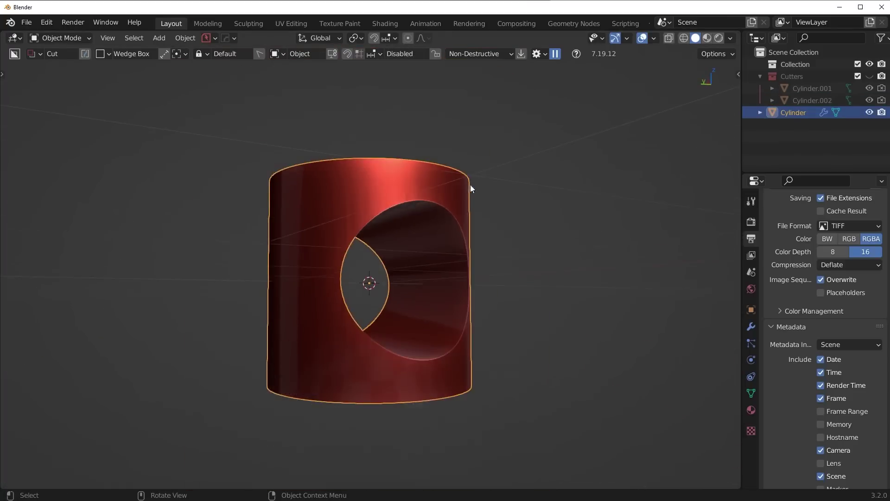
# - Add 19 evenly spaced horizontal loop cuts around the upright cylinder's side wall
pyautogui.press('Tab')
pyautogui.hotkey('ctrl', 'r')
pyautogui.scroll(5, 446, 268)
pyautogui.scroll(10, 446, 268)
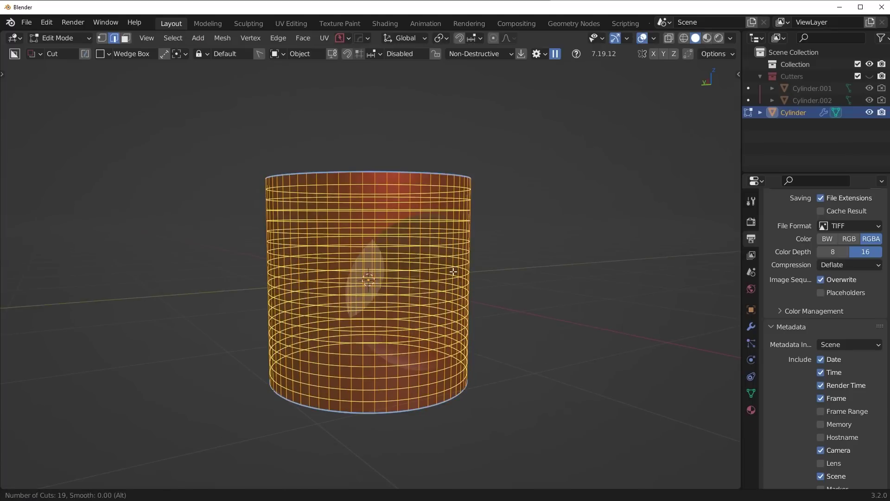
pyautogui.click(446, 268)
pyautogui.rightClick(446, 268)
pyautogui.press('Tab')
# - Reveal the Boolean cutter with Ever Scroll, add 24 evenly spaced loop cuts along its length, and hide it again
pyautogui.press('q')
pyautogui.click(436, 244)
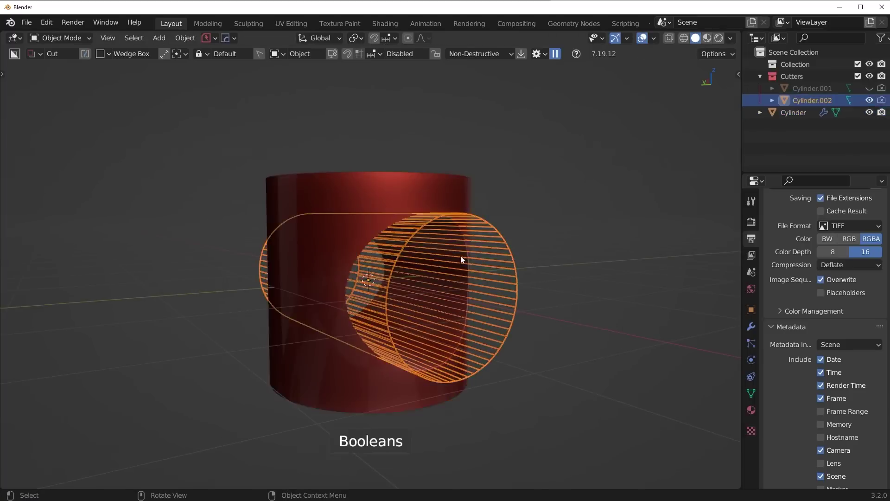
pyautogui.moveTo(461, 258); pyautogui.dragTo(495, 324, button='middle')
pyautogui.press('Tab')
pyautogui.hotkey('ctrl', 'r')
pyautogui.scroll(4, 483, 256)
pyautogui.scroll(20, 484, 257)
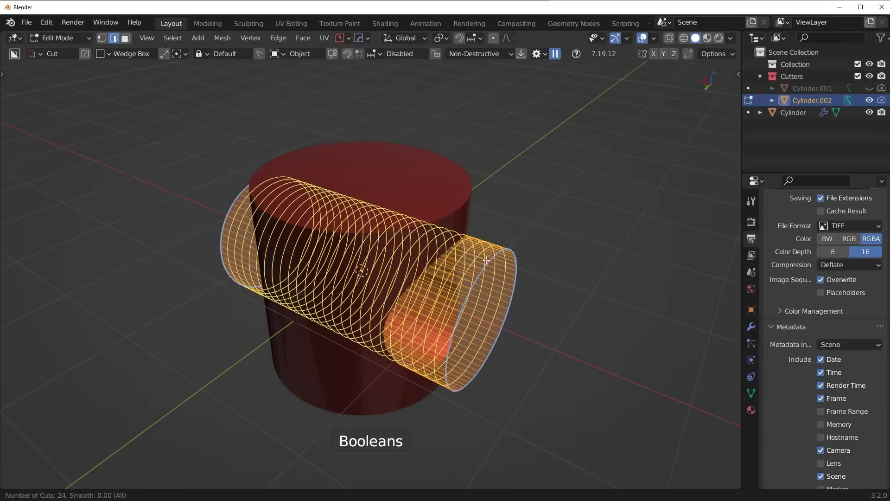
pyautogui.click(484, 256)
pyautogui.rightClick(489, 258)
pyautogui.press('Tab')
pyautogui.press('1')
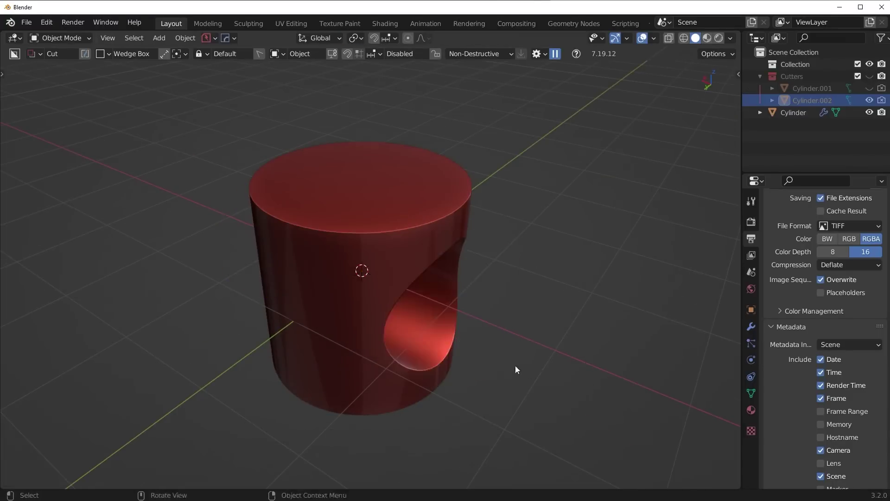
# - Examine the topology around the round hole by switching the wireframe display on and off
pyautogui.moveTo(516, 365); pyautogui.dragTo(446, 224, button='middle')
pyautogui.scroll(5, 470, 278)
pyautogui.hotkey('alt', 'v')
pyautogui.click(379, 291)
pyautogui.scroll(-3, 432, 259)
pyautogui.hotkey('alt', 'v')
pyautogui.click(446, 225)
pyautogui.moveTo(493, 203); pyautogui.dragTo(473, 211, button='middle')
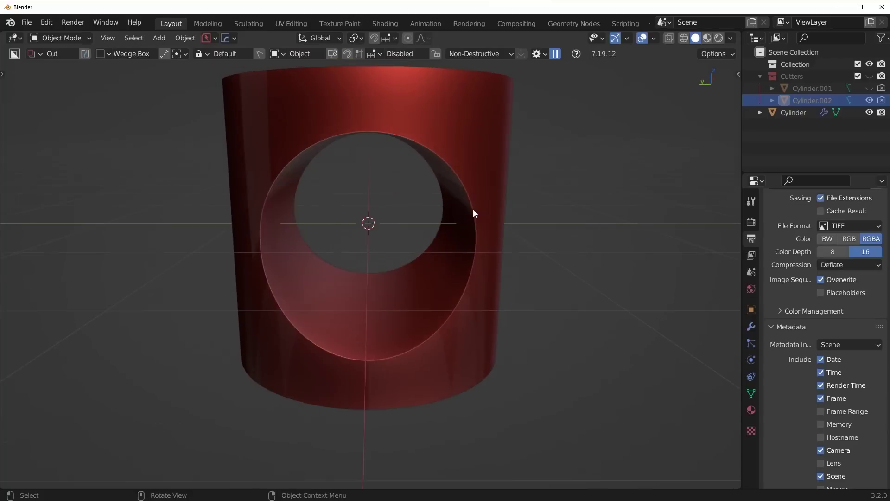
# - Add a three-segment HardOps bevel to the holed cylinder, limited to 30° angles, with a width of about 0.019
pyautogui.click(489, 159)
pyautogui.scroll(3, 489, 159)
pyautogui.moveTo(489, 159); pyautogui.dragTo(494, 230, button='middle')
pyautogui.scroll(3, 493, 230)
pyautogui.press('q')
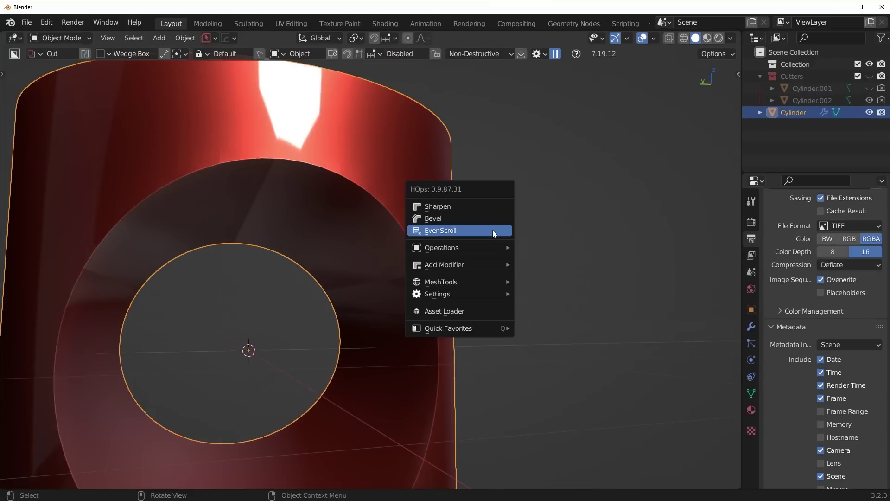
pyautogui.keyDown('ctrl'); pyautogui.click(478, 221); pyautogui.keyUp('ctrl')
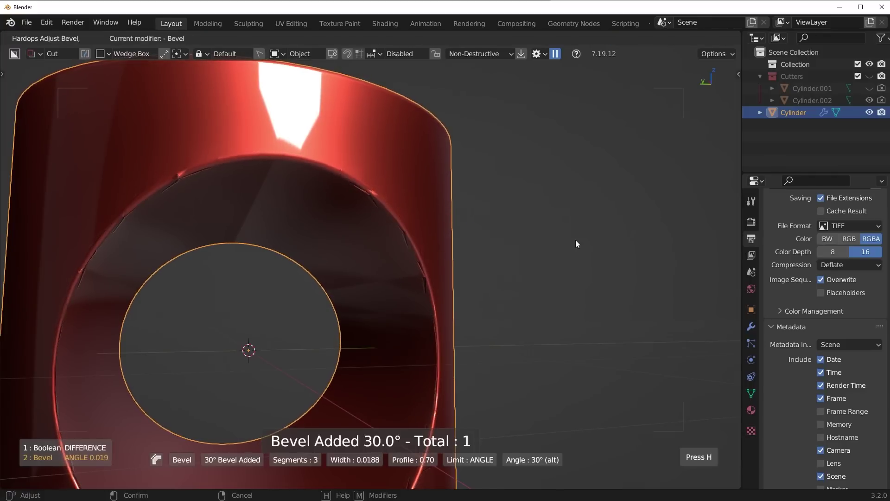
pyautogui.click(558, 239)
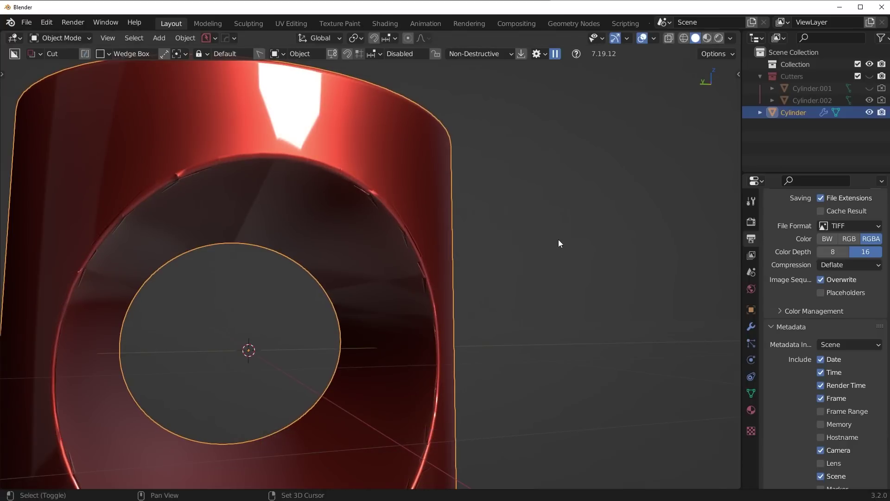
# - Examine the shading along the bevelled hole rim, the modifier stack and the base mesh vertices close to the rim
pyautogui.moveTo(491, 255); pyautogui.dragTo(451, 279, button='middle')
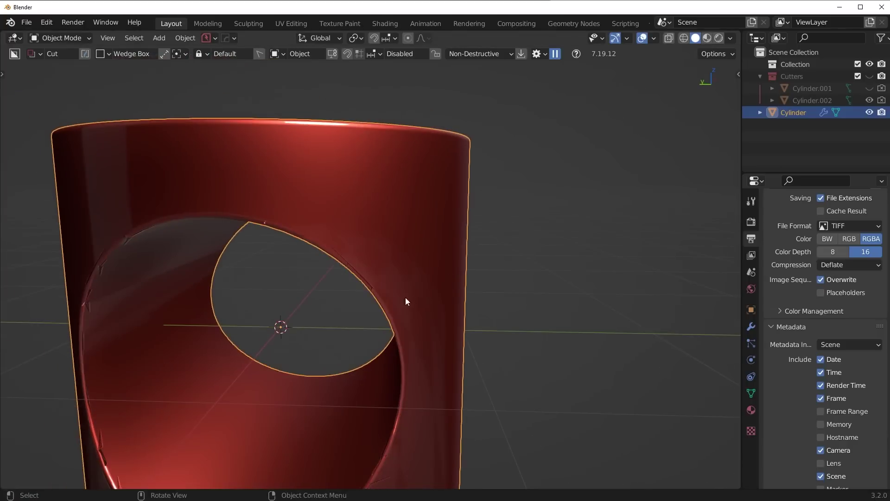
pyautogui.moveTo(376, 323); pyautogui.dragTo(390, 319, button='middle')
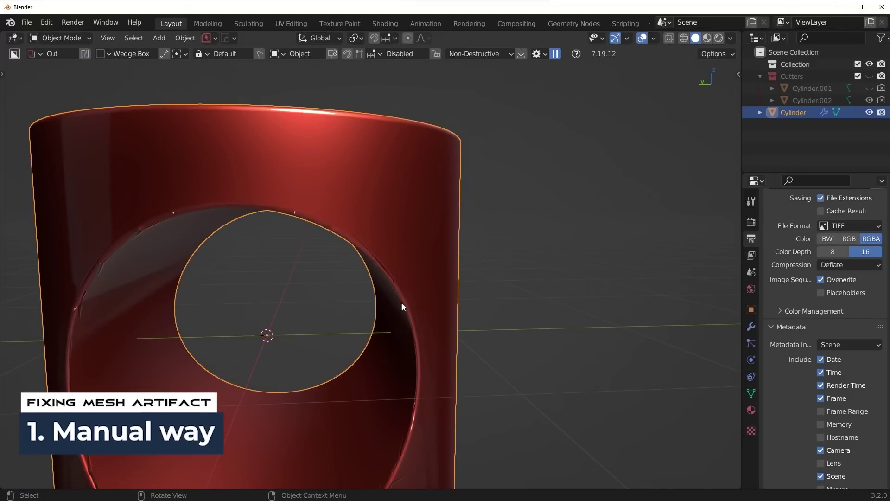
pyautogui.click(751, 327)
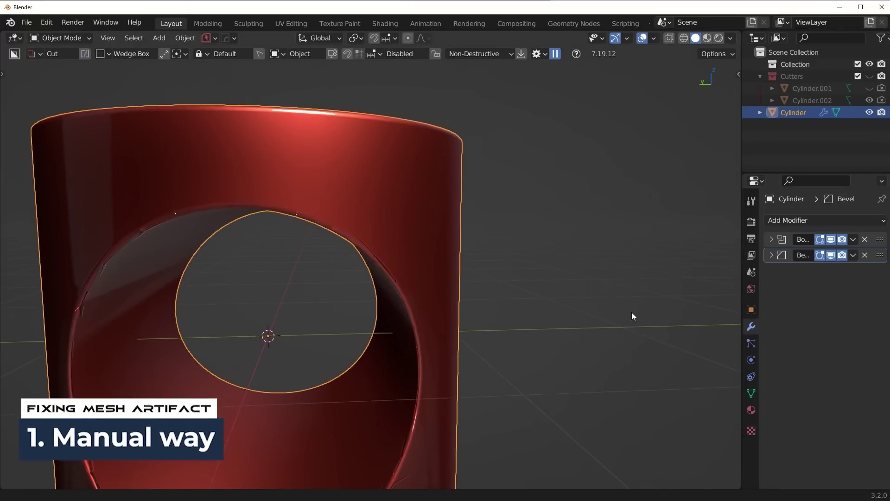
pyautogui.moveTo(631, 312); pyautogui.dragTo(494, 279, button='middle')
pyautogui.press('Tab')
pyautogui.scroll(3, 433, 294)
pyautogui.hotkey('ctrl', 'Tab')
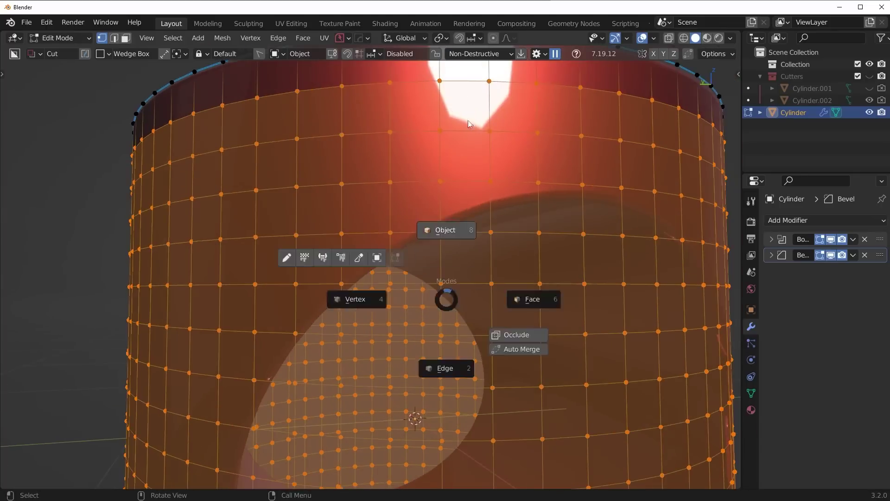
pyautogui.click(471, 237)
pyautogui.press('Tab')
pyautogui.scroll(4, 448, 287)
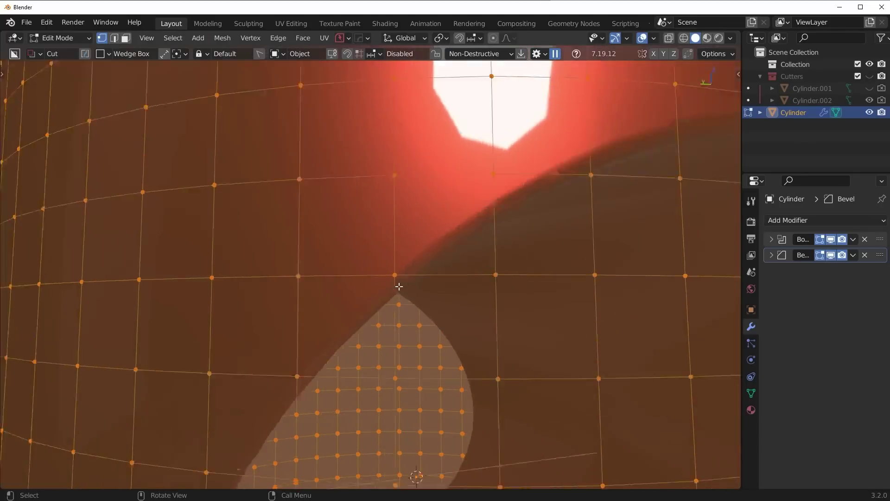
pyautogui.hotkey('ctrl', 'Tab')
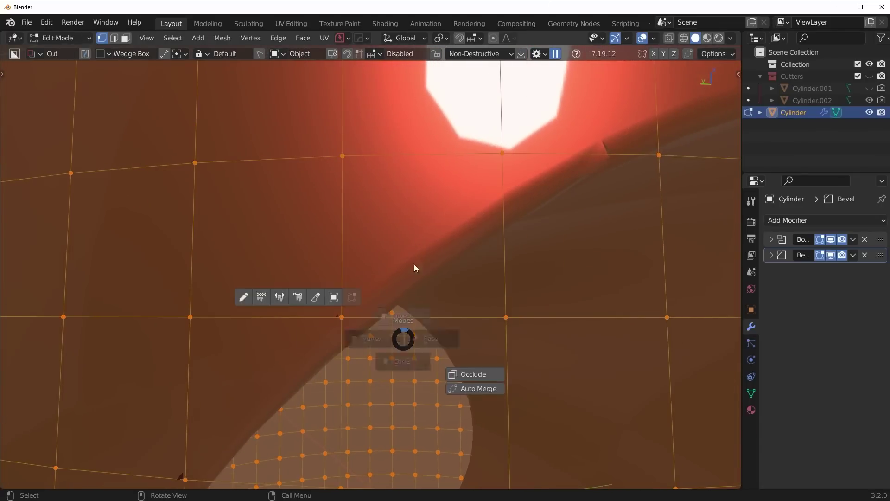
pyautogui.click(427, 271)
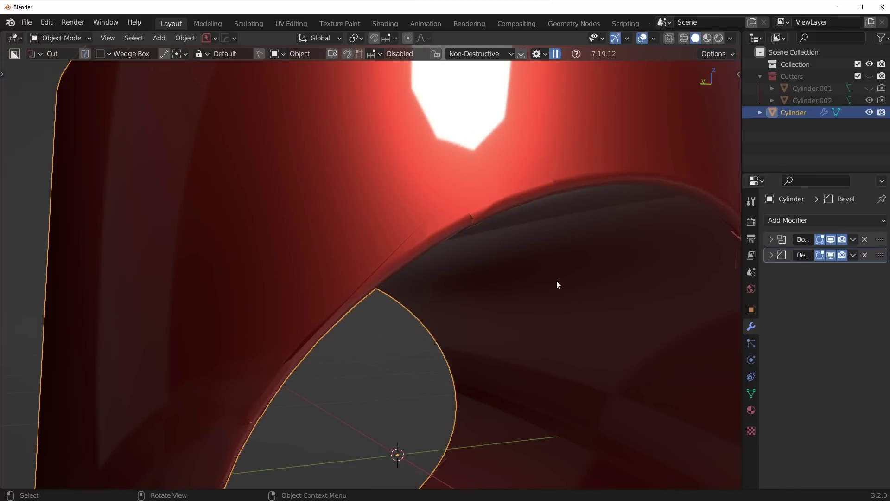
# - Inspect the bevelled rim's edge flow with the wireframe displayed, and turn the wireframe off again
pyautogui.hotkey('alt', 'v')
pyautogui.click(531, 285)
pyautogui.scroll(3, 532, 284)
pyautogui.scroll(-3, 510, 269)
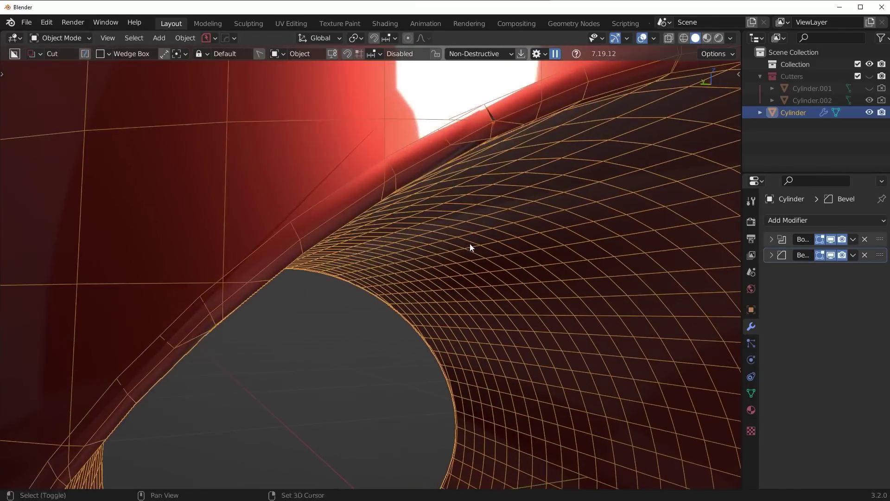
pyautogui.hotkey('shift', 'alt', 'z')
pyautogui.click(469, 237)
pyautogui.scroll(-3, 468, 227)
pyautogui.moveTo(563, 248); pyautogui.dragTo(454, 236, button='middle')
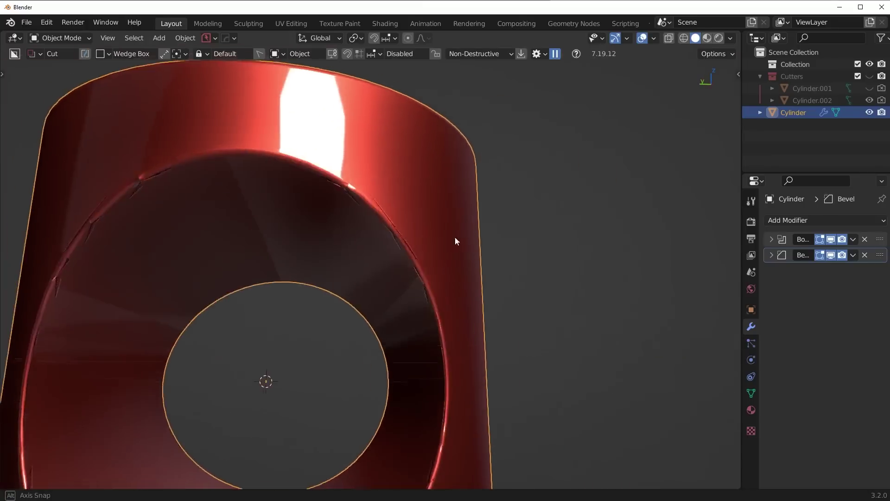
# - Display the wireframe and try narrowing the hole's bevel to a width of about 0.006
pyautogui.scroll(3, 523, 254)
pyautogui.hotkey('shift', 'alt', 'z')
pyautogui.click(538, 266)
pyautogui.press('q')
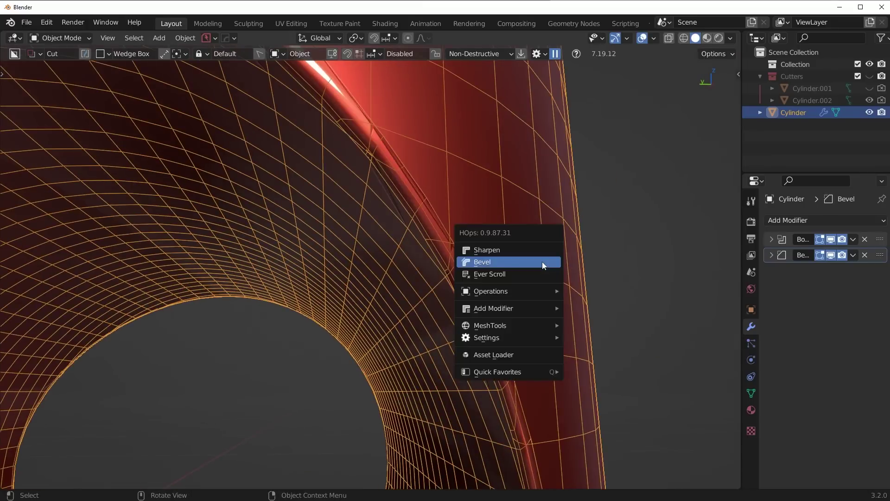
pyautogui.click(544, 260)
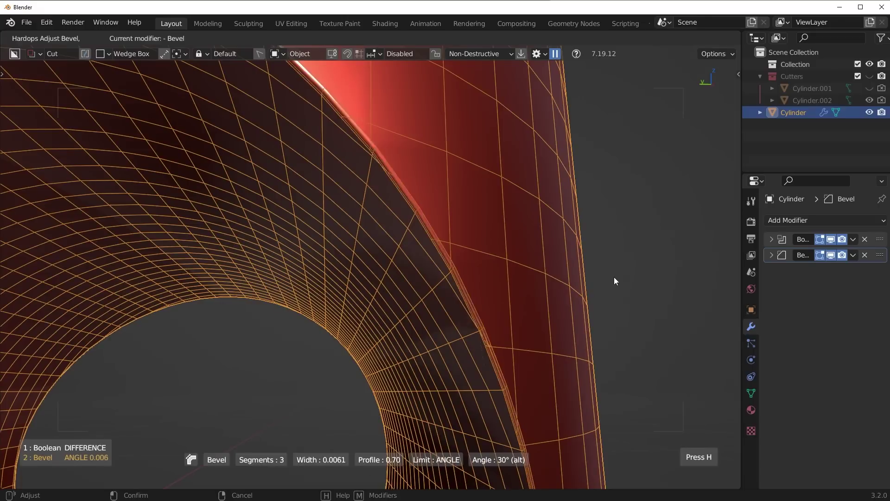
pyautogui.moveTo(578, 277)
pyautogui.click(536, 254)
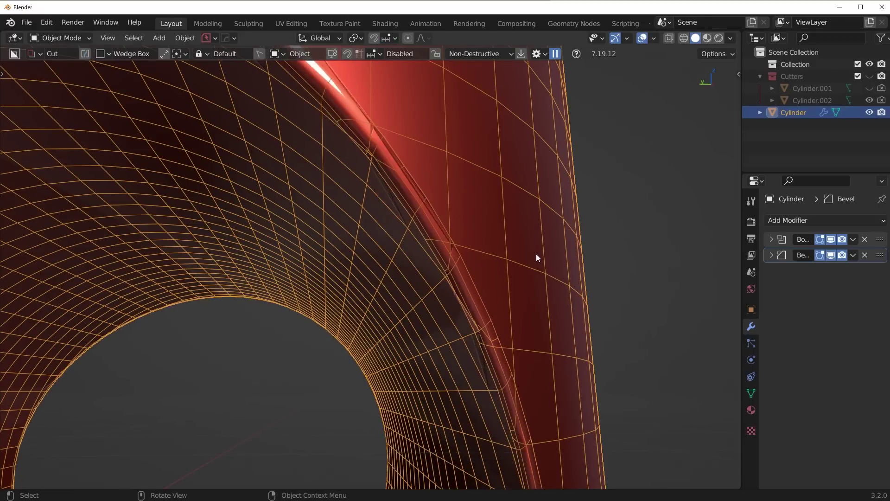
# - Check the mesh vertex beside the hole rim, try a bevel width of about 0.011, and hide the wireframe
pyautogui.scroll(4, 536, 254)
pyautogui.keyDown('shift'); pyautogui.moveTo(456, 298); pyautogui.dragTo(480, 363, button='middle'); pyautogui.keyUp('shift')
pyautogui.press('Tab')
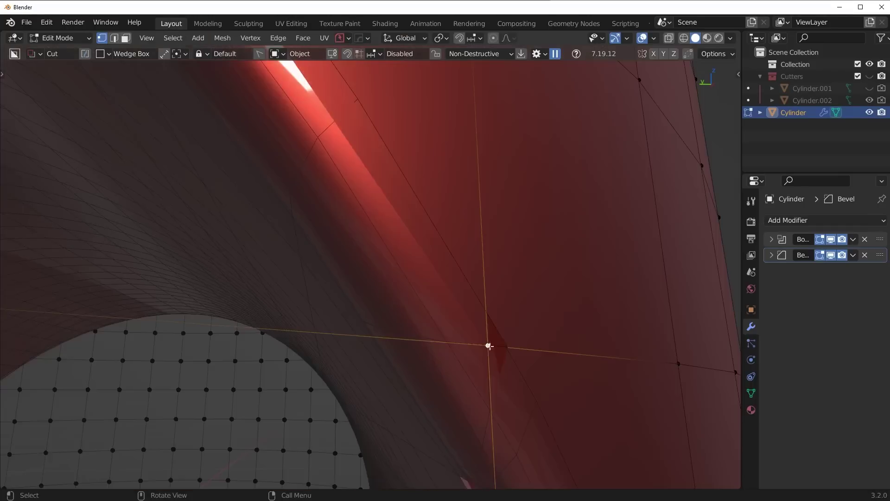
pyautogui.press('q')
pyautogui.press('Escape')
pyautogui.press('Tab')
pyautogui.press('q')
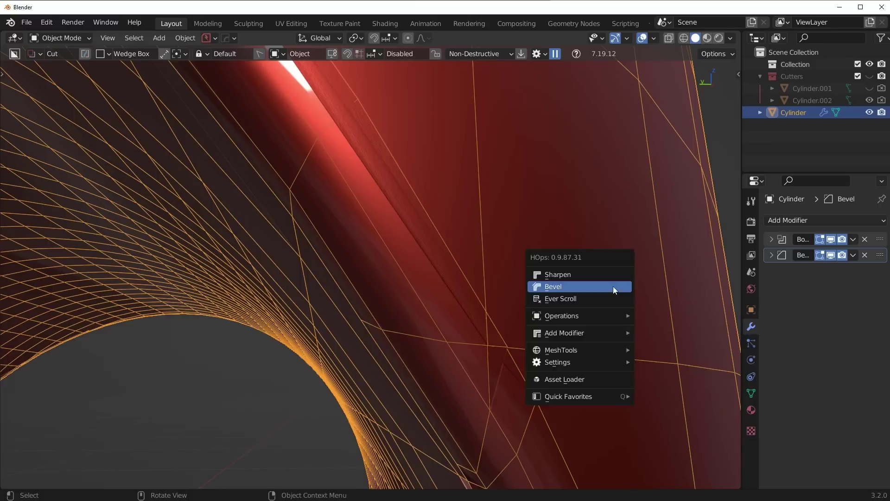
pyautogui.click(613, 285)
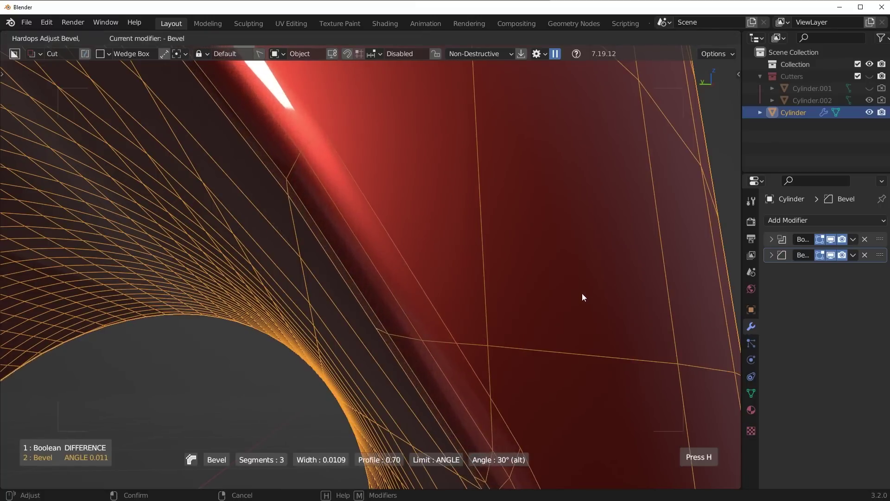
pyautogui.click(519, 300)
pyautogui.scroll(-4, 519, 300)
pyautogui.hotkey('alt', 'v')
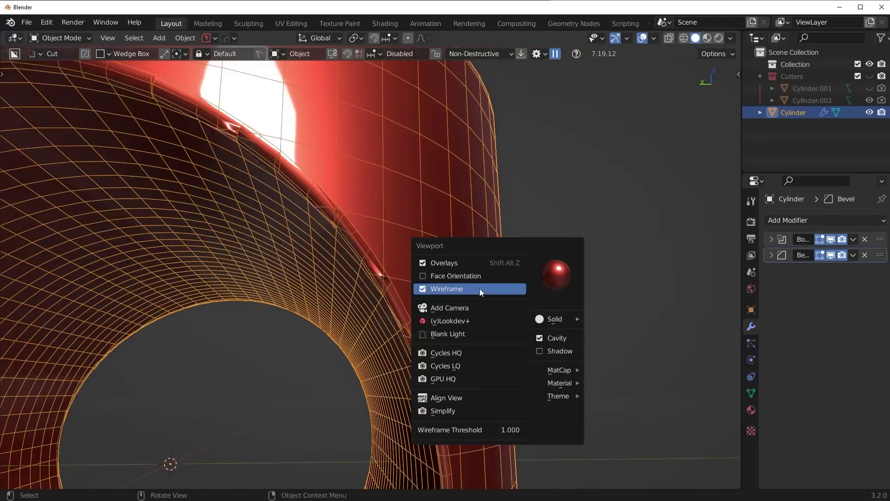
pyautogui.click(480, 289)
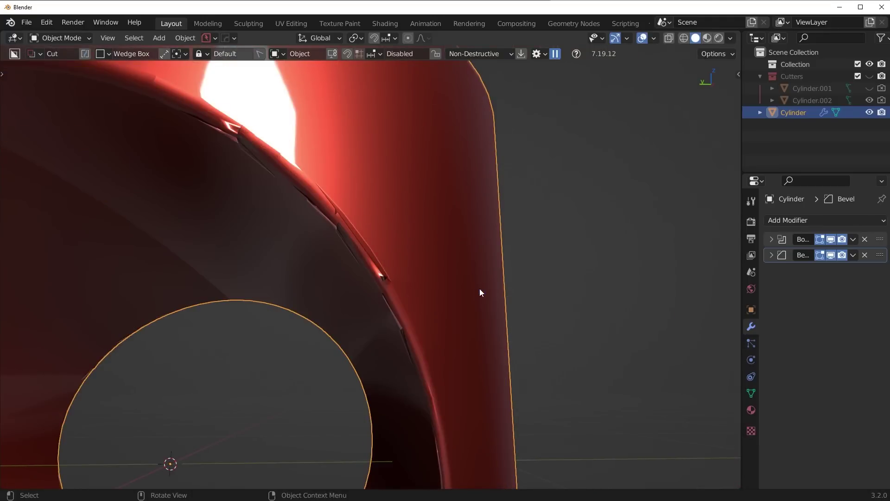
# - Enter Edit Mode and slide two base mesh vertices beside the hole's upper rim up their edges, the second by a factor of about 0.189
pyautogui.press('Tab')
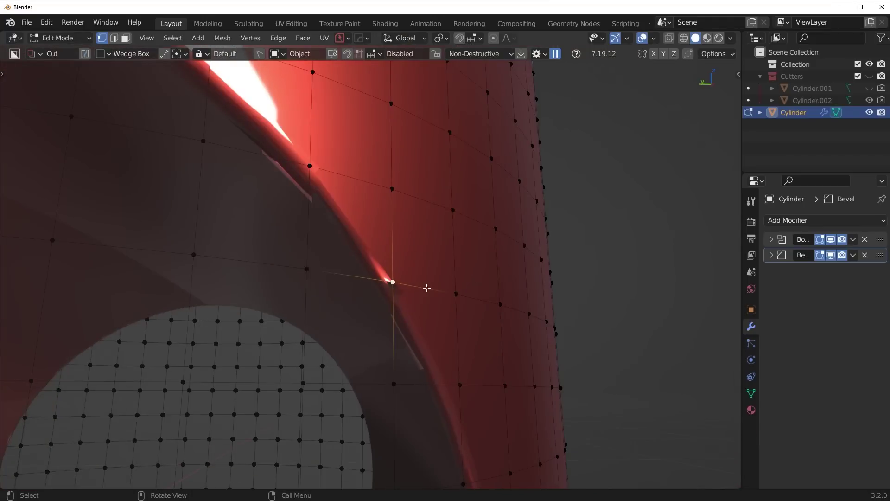
pyautogui.hotkey('shift', 'v')
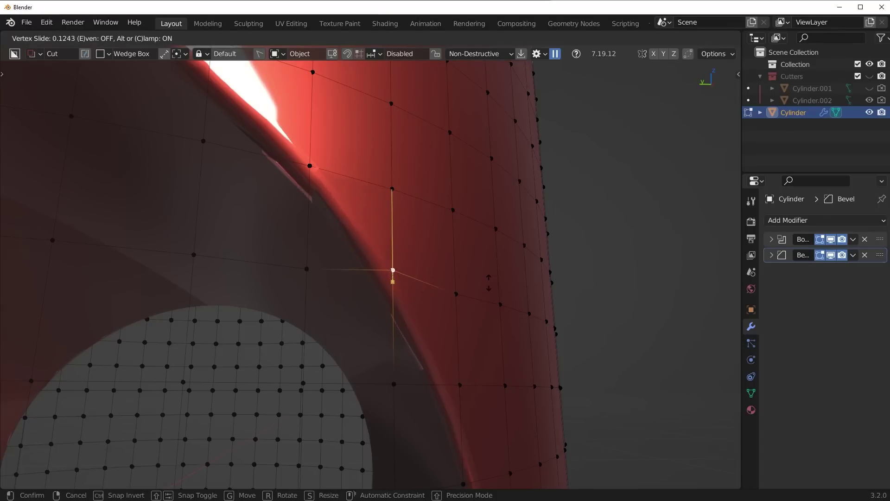
pyautogui.click(277, 142)
pyautogui.hotkey('shift', 'v')
pyautogui.click(324, 202)
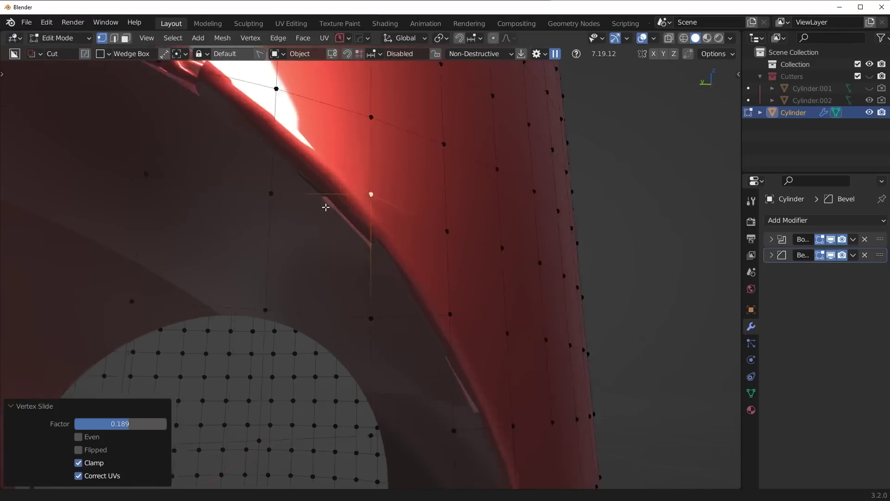
# - Slide the next vertex further up the rim away from the bevel along its vertical edge, by a factor of about 0.386
pyautogui.scroll(2, 430, 223)
pyautogui.hotkey('shift', 'v')
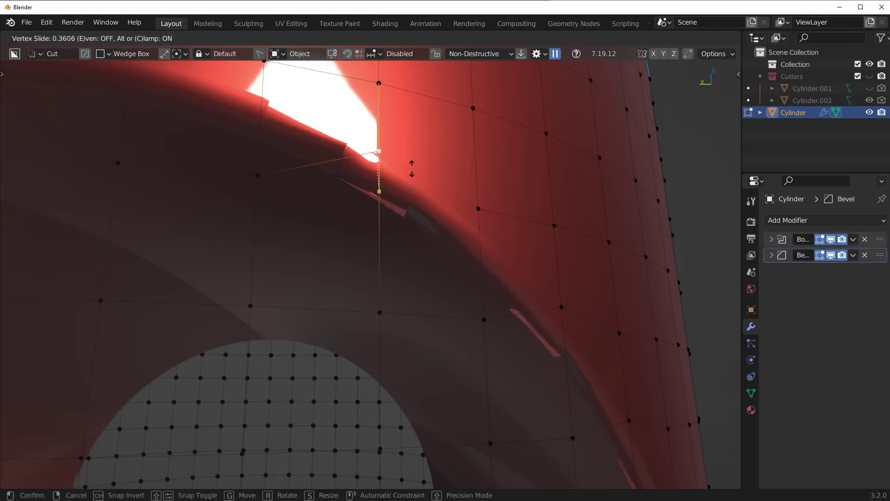
pyautogui.click(419, 227)
pyautogui.scroll(2, 397, 265)
pyautogui.scroll(-4, 404, 280)
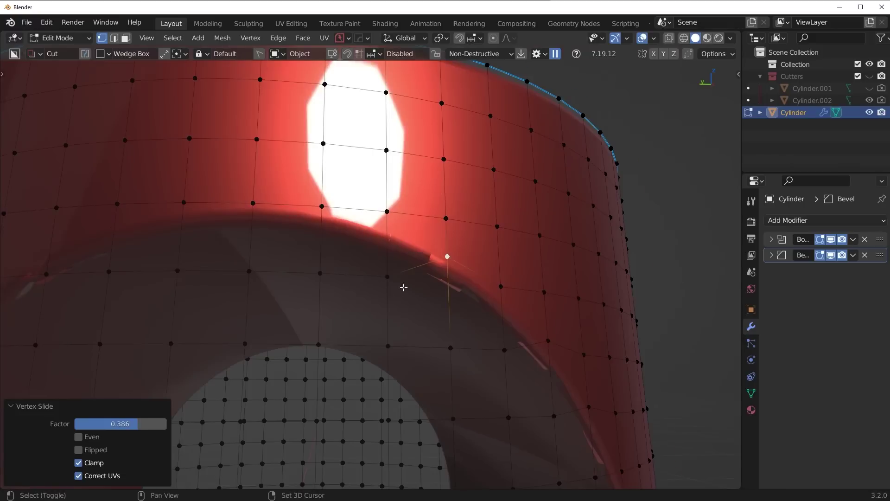
# - Slide the vertex near the top of the hole rim upward along its edge by a factor of about 0.817
pyautogui.moveTo(404, 286); pyautogui.dragTo(493, 276, button='middle')
pyautogui.hotkey('shift', 'v')
pyautogui.click(493, 215)
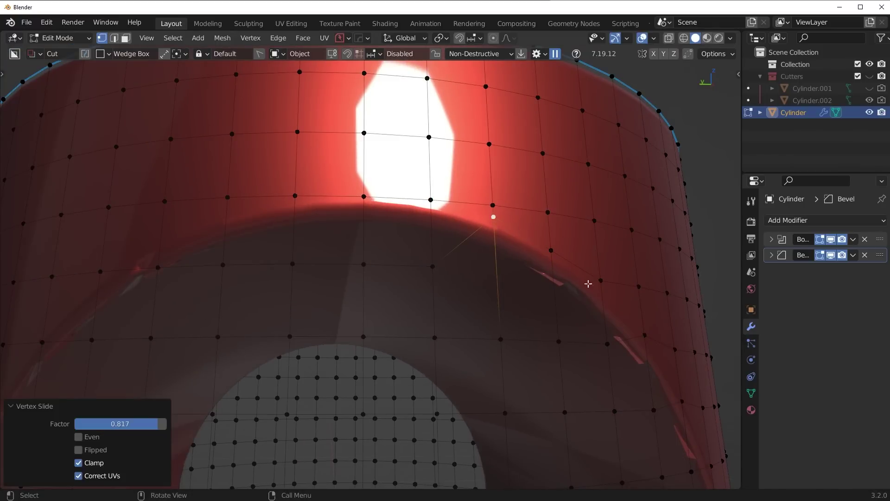
pyautogui.moveTo(591, 299); pyautogui.dragTo(495, 329, button='middle')
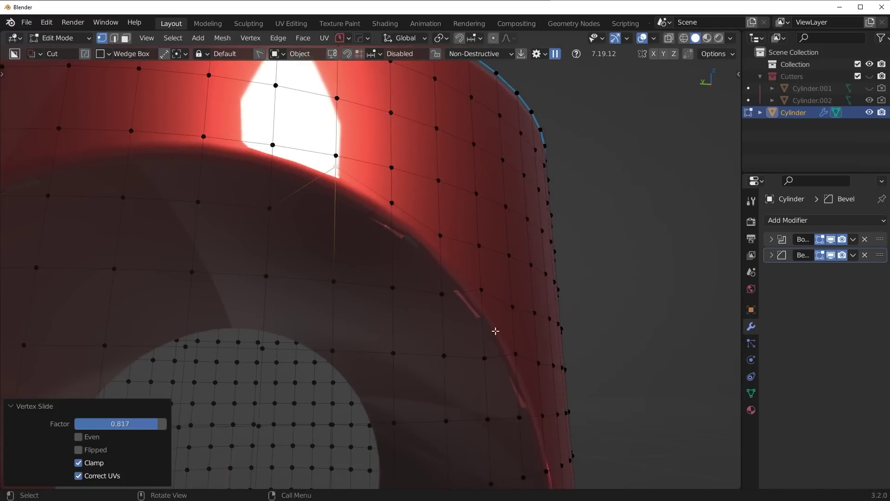
# - Return to Object Mode and examine the bevel artifacts on the inner side of the hole rim
pyautogui.press('Tab')
pyautogui.moveTo(482, 263); pyautogui.dragTo(498, 289, button='middle')
pyautogui.press('q')
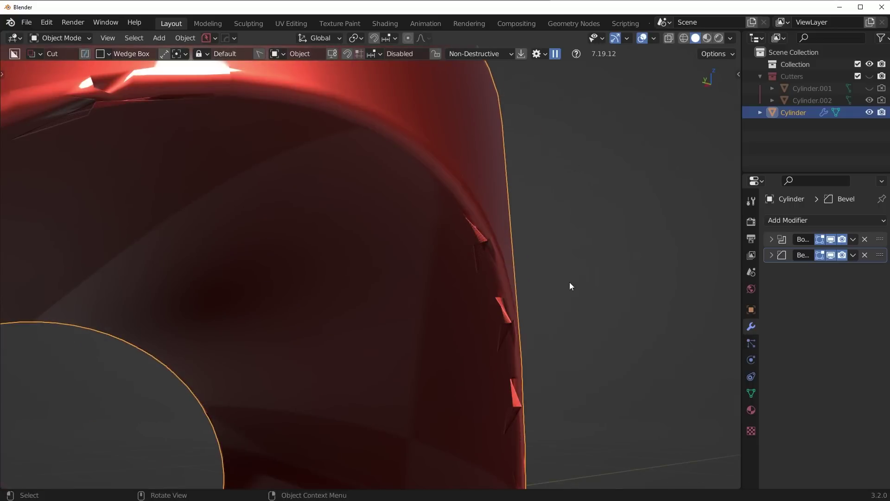
pyautogui.hotkey('alt', 'v')
pyautogui.click(561, 283)
pyautogui.press('z')
pyautogui.click(550, 258)
pyautogui.moveTo(550, 258); pyautogui.dragTo(558, 296, button='middle')
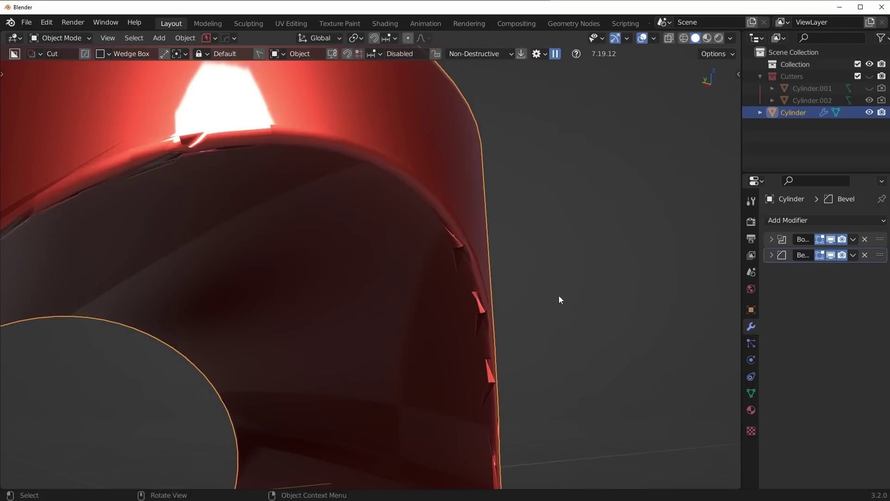
# - Apply the cylinder's Boolean modifier and open the resulting mesh in Edit Mode
pyautogui.click(853, 239)
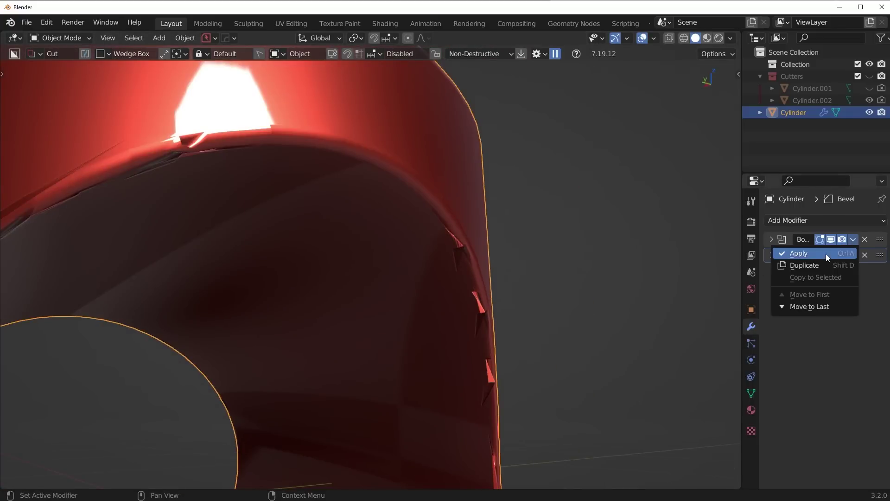
pyautogui.click(826, 254)
pyautogui.press('Tab')
pyautogui.scroll(8, 449, 259)
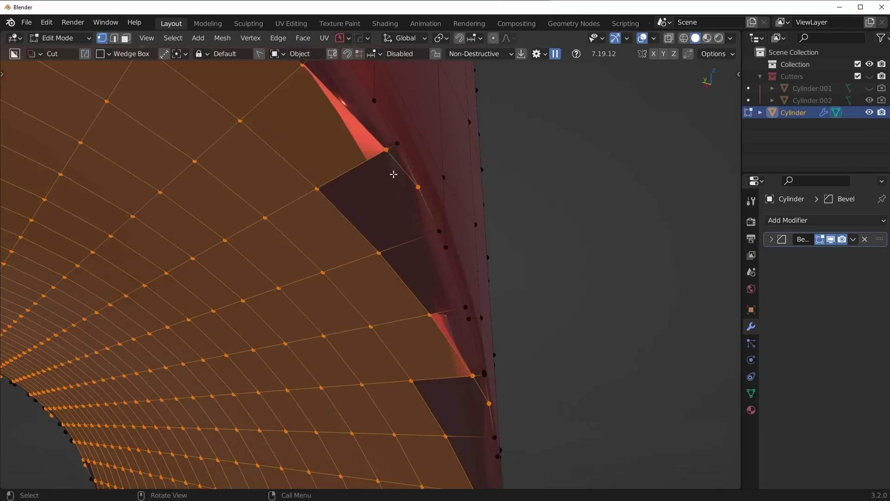
# - Slide two vertices on the hole's inner wall away from the bevelled rim, by factors of about 0.377 and 0.119
pyautogui.click(386, 158)
pyautogui.press('g')
pyautogui.press('g')
pyautogui.click(395, 272)
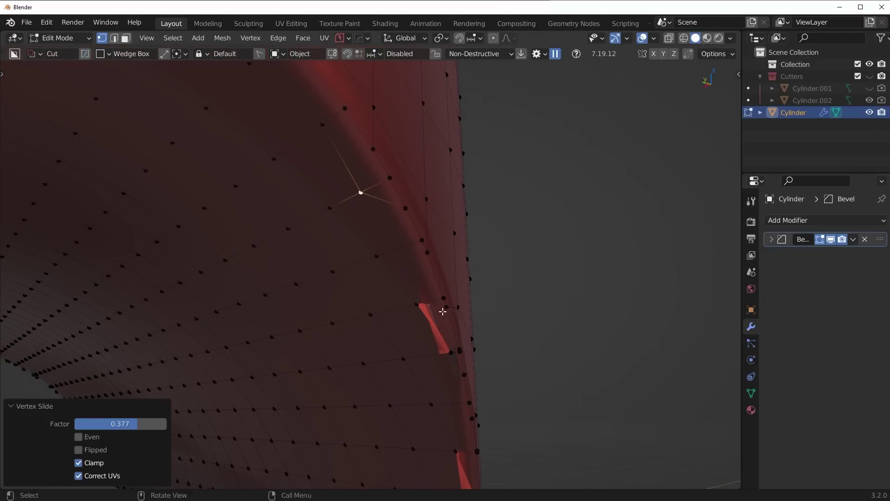
pyautogui.click(409, 303)
pyautogui.press('g')
pyautogui.press('g')
pyautogui.click(404, 306)
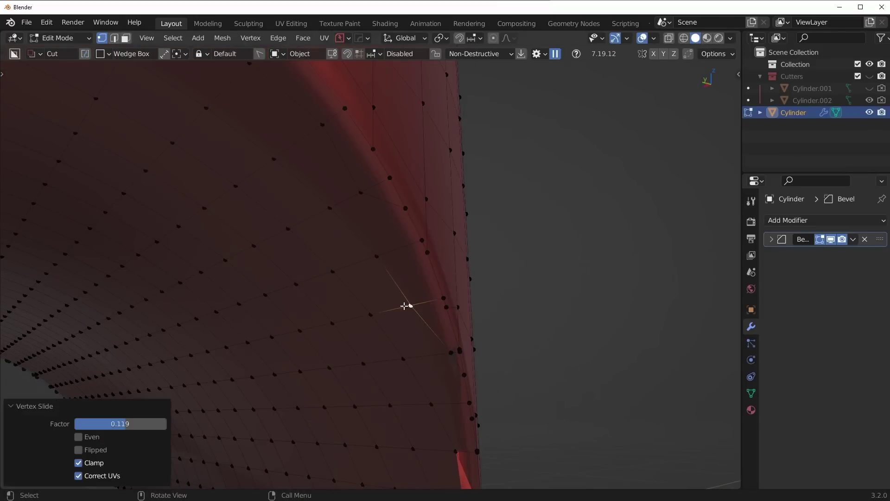
# - Slide the inner-wall vertices further down the rim away from the bevel, the last by a factor of about 0.389
pyautogui.press('g')
pyautogui.press('g')
pyautogui.click(448, 352)
pyautogui.moveTo(448, 352); pyautogui.dragTo(434, 417, button='middle')
pyautogui.press('g')
pyautogui.press('g')
pyautogui.click(463, 302)
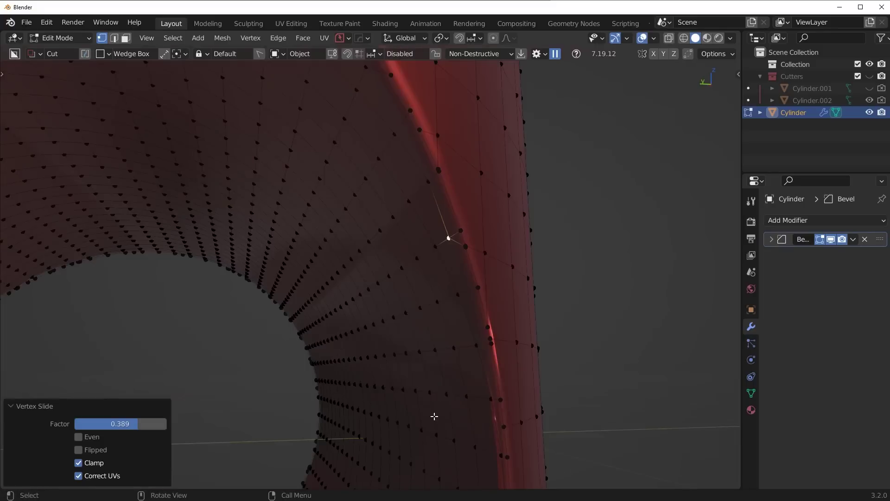
# - Leave Edit Mode and inspect the whole cylinder and its bevelled hole from several angles
pyautogui.press('Tab')
pyautogui.scroll(-2, 440, 241)
pyautogui.moveTo(440, 241); pyautogui.dragTo(448, 221, button='middle')
pyautogui.scroll(-4, 423, 230)
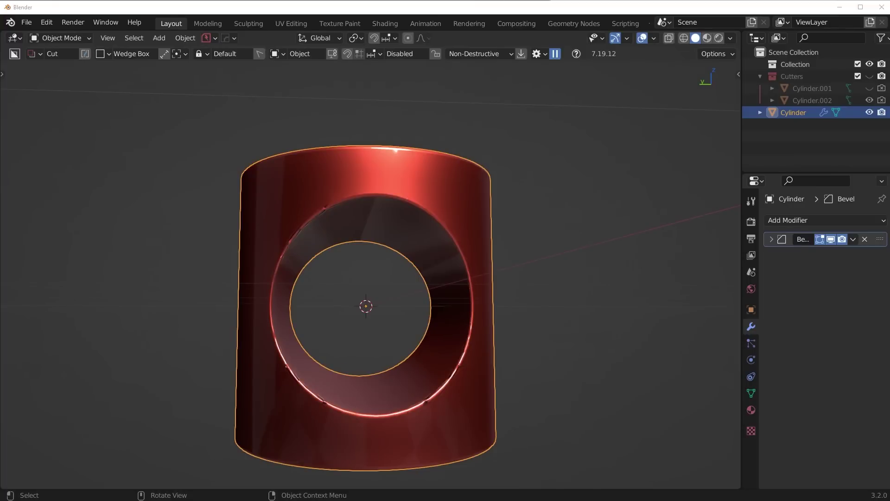
pyautogui.moveTo(429, 215); pyautogui.dragTo(458, 249, button='middle')
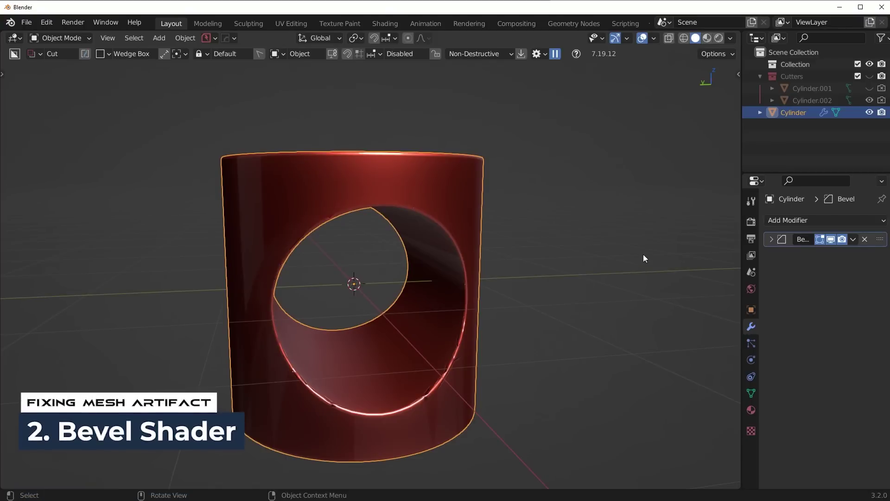
pyautogui.moveTo(654, 269); pyautogui.dragTo(598, 279, button='middle')
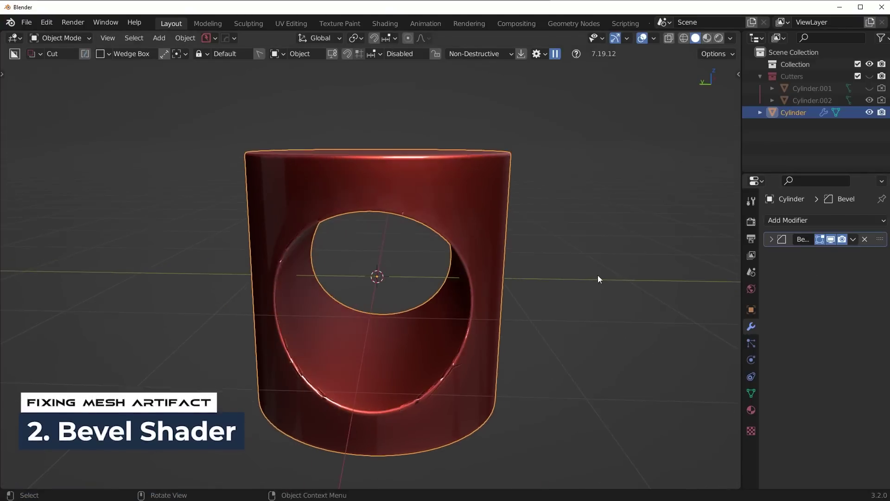
# - Remove the cylinder's Bevel modifier, check its material and the Cycles render engine, and switch the viewport to Rendered shading
pyautogui.click(864, 239)
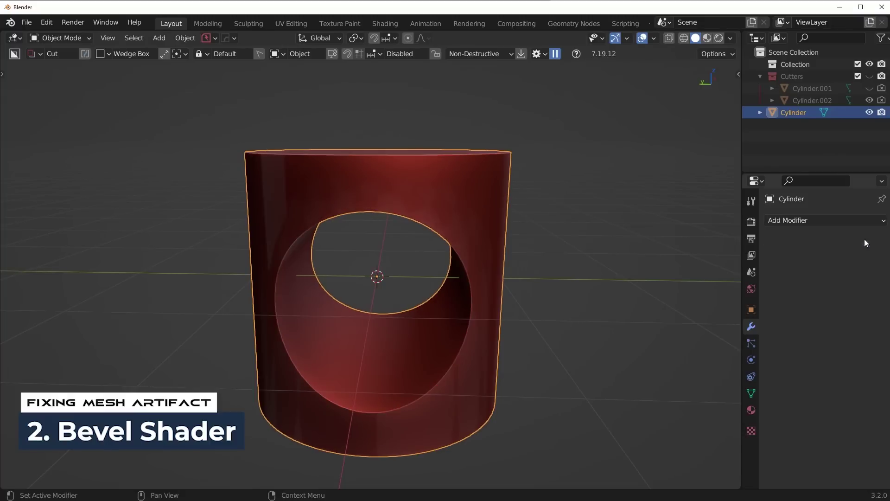
pyautogui.click(752, 409)
pyautogui.click(814, 271)
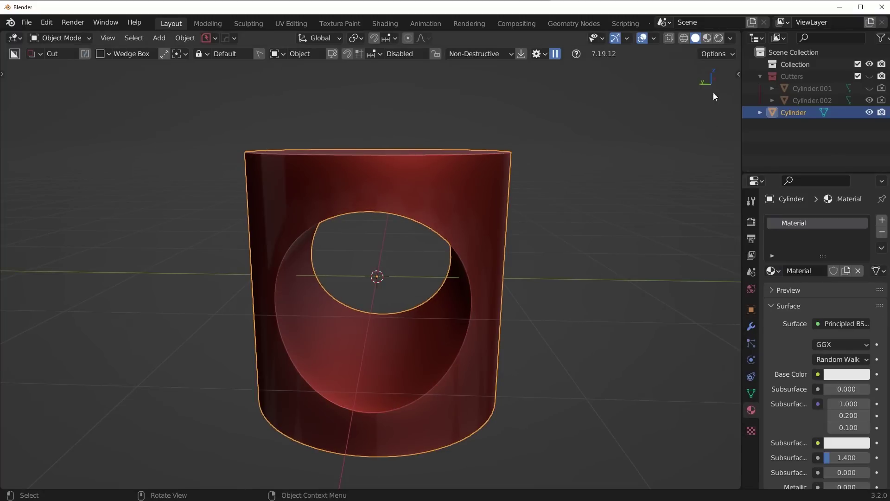
pyautogui.click(751, 222)
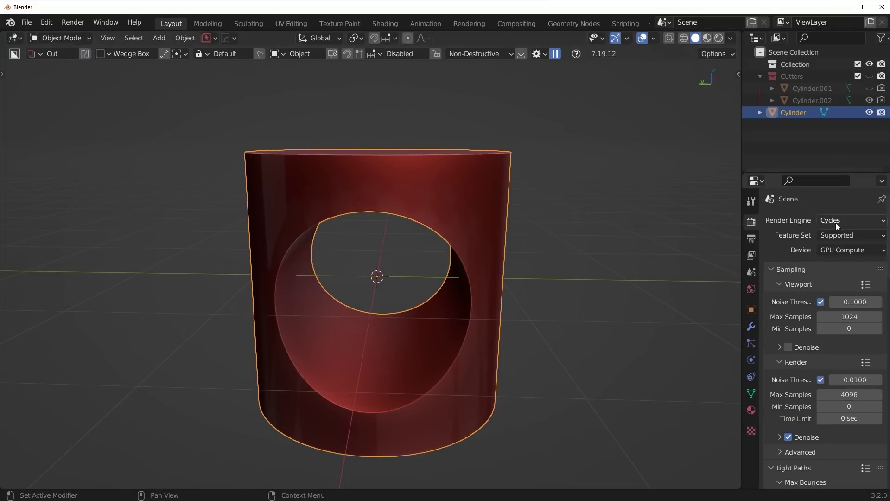
pyautogui.click(719, 40)
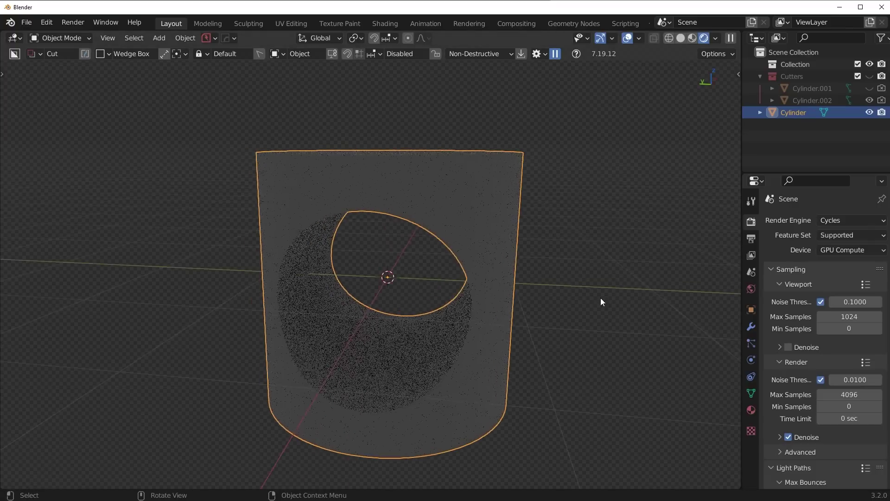
# - Add a HOPS light setup with three area lights to illuminate the cylinder
pyautogui.click(616, 273)
pyautogui.press('q')
pyautogui.click(597, 285)
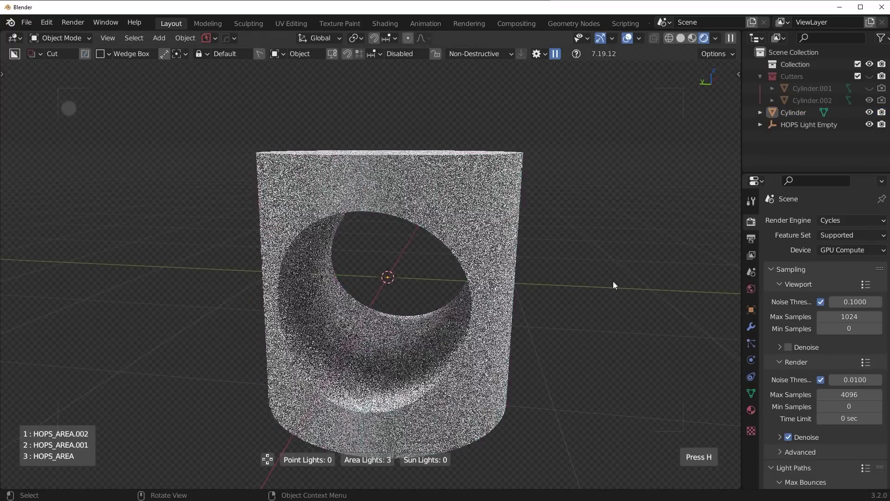
pyautogui.click(588, 296)
pyautogui.moveTo(588, 296); pyautogui.dragTo(550, 316, button='middle')
pyautogui.scroll(2, 550, 316)
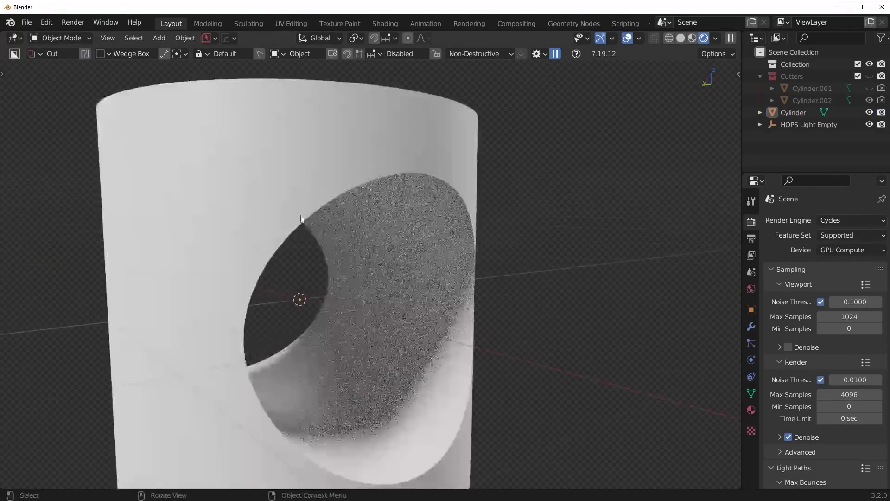
# - Select the cylinder, show its material, and split the viewport vertically with a Shader Editor in the new area
pyautogui.click(318, 204)
pyautogui.click(751, 410)
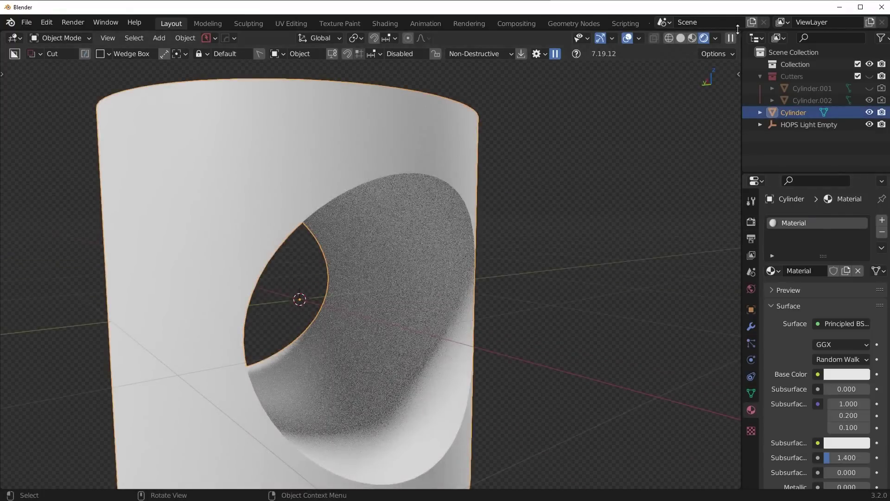
pyautogui.moveTo(739, 36); pyautogui.dragTo(423, 44)
pyautogui.click(439, 39)
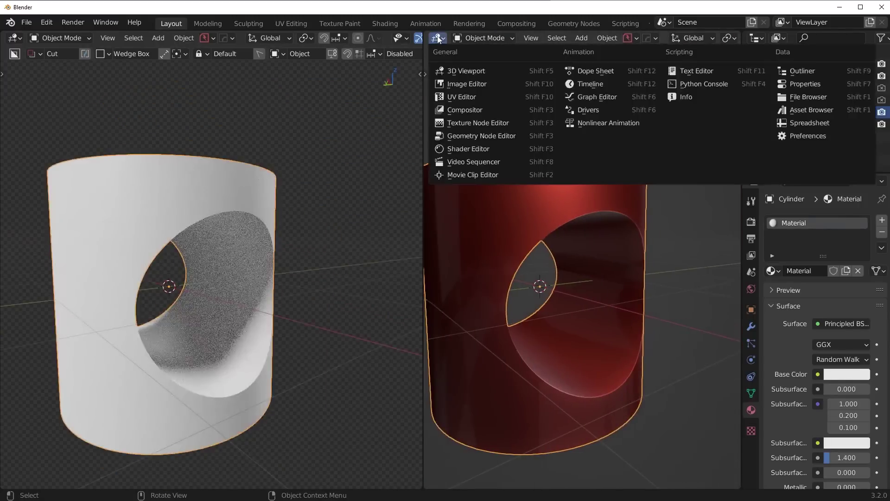
pyautogui.click(467, 148)
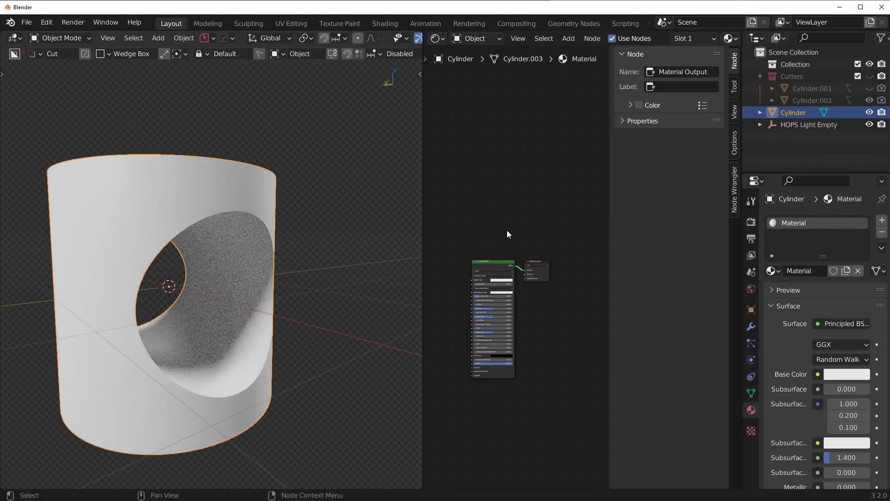
# - Add a Bevel input node to the material and connect its Normal output to the Principled BSDF's Normal input
pyautogui.moveTo(507, 231); pyautogui.dragTo(609, 271, button='middle')
pyautogui.scroll(3, 608, 275)
pyautogui.hotkey('shift', 'a')
pyautogui.moveTo(547, 245)
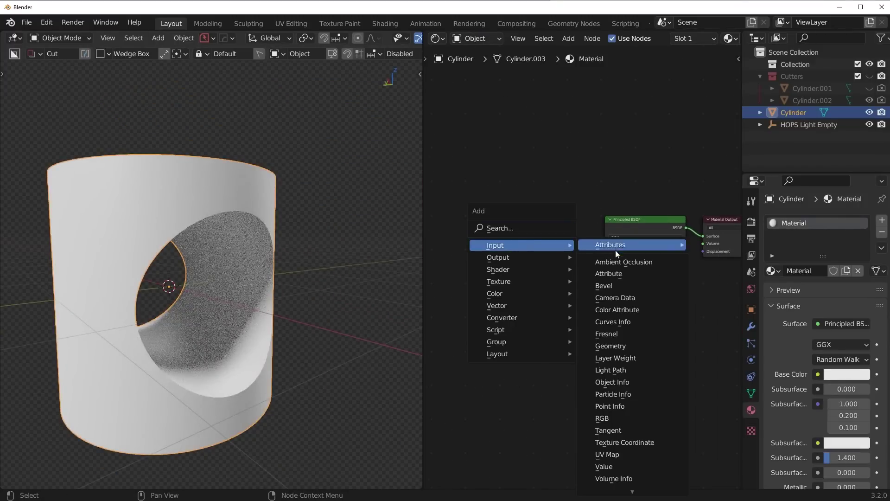
pyautogui.click(621, 285)
pyautogui.click(564, 315)
pyautogui.scroll(2, 567, 298)
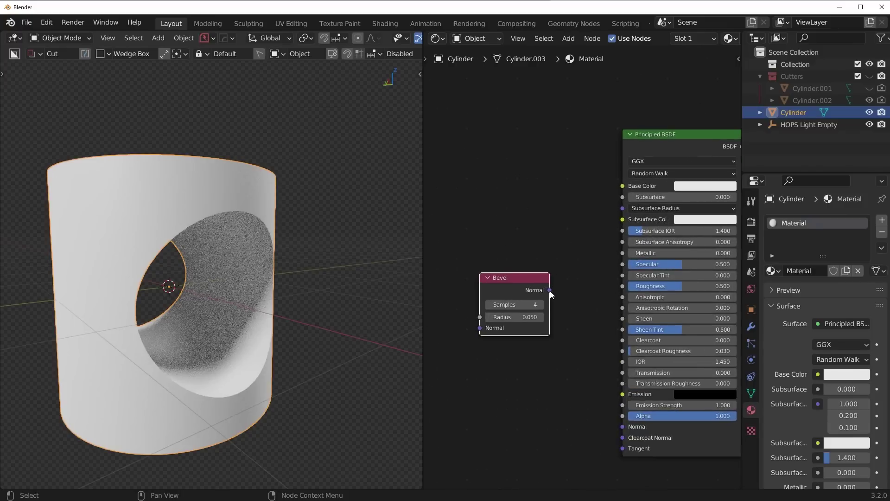
pyautogui.moveTo(550, 290); pyautogui.dragTo(628, 427)
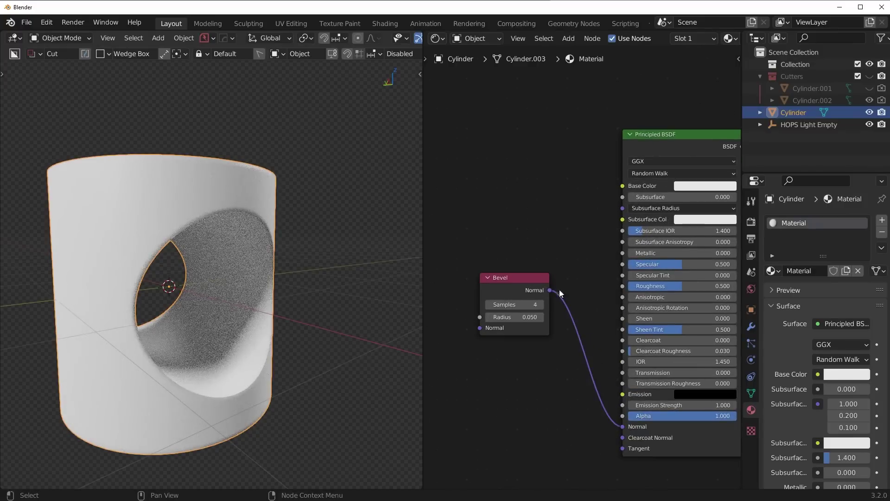
# - Deselect the cylinder, inspect the shaded hole rim, and set the Bevel node's radius to 0.02
pyautogui.scroll(4, 219, 252)
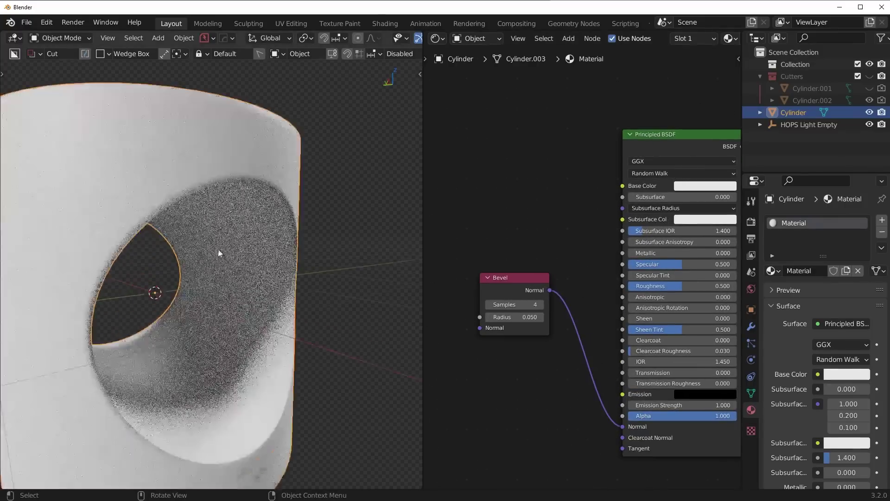
pyautogui.hotkey('alt', 'a')
pyautogui.scroll(1, 176, 195)
pyautogui.moveTo(174, 192); pyautogui.dragTo(175, 188, button='middle')
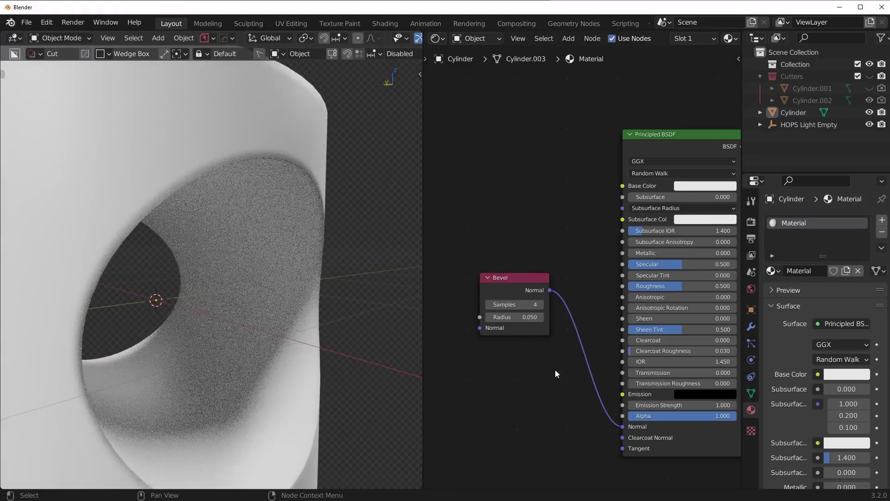
pyautogui.click(515, 315)
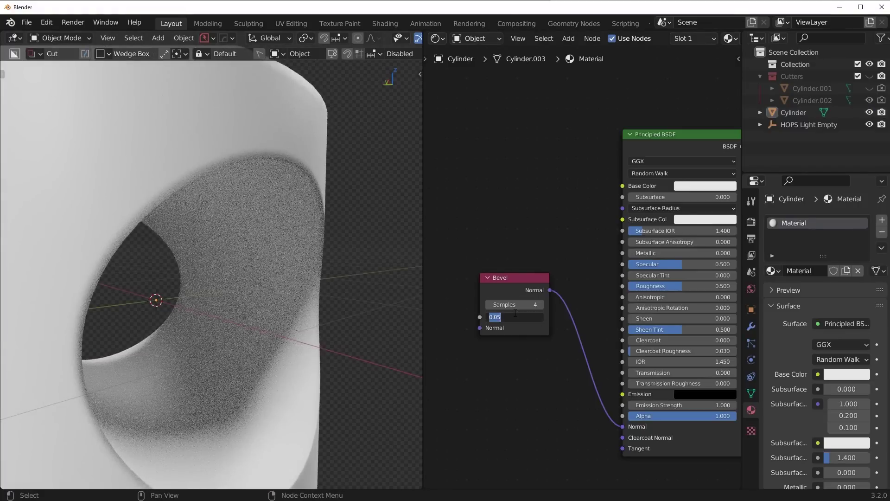
pyautogui.press('Return')
pyautogui.moveTo(292, 202); pyautogui.dragTo(265, 200, button='middle')
pyautogui.click(513, 311)
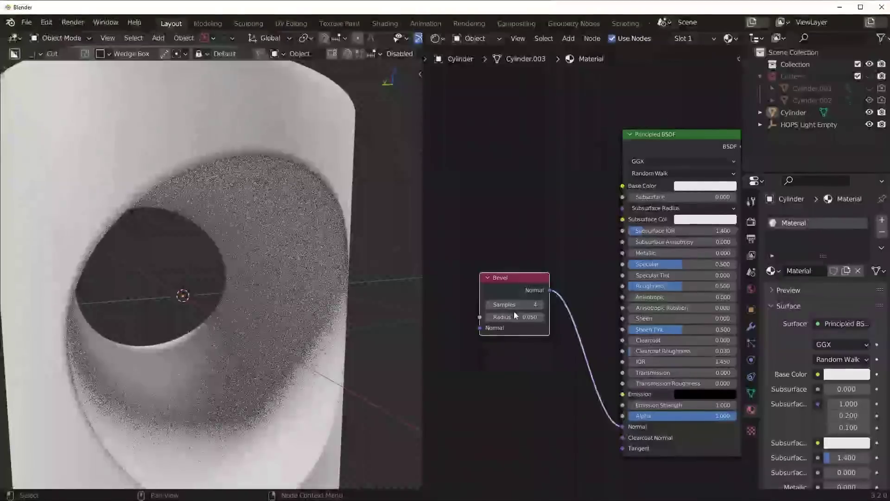
pyautogui.click(523, 317)
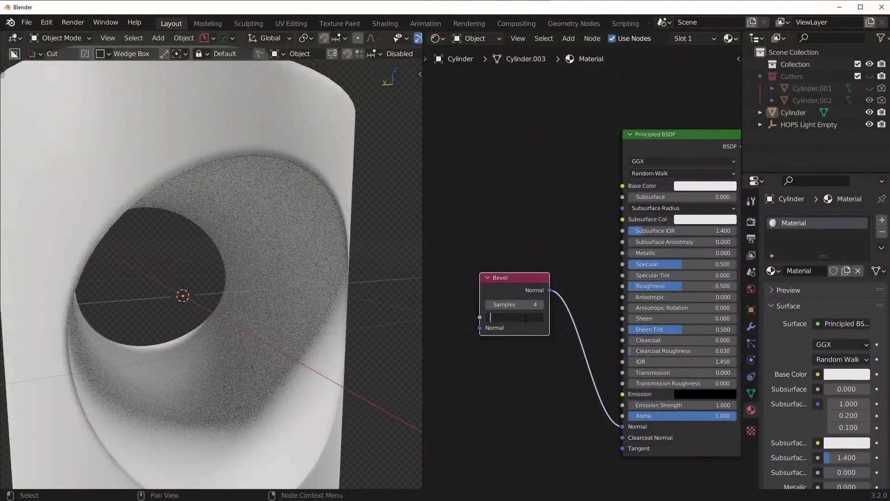
pyautogui.write('0.02')
pyautogui.press('Return')
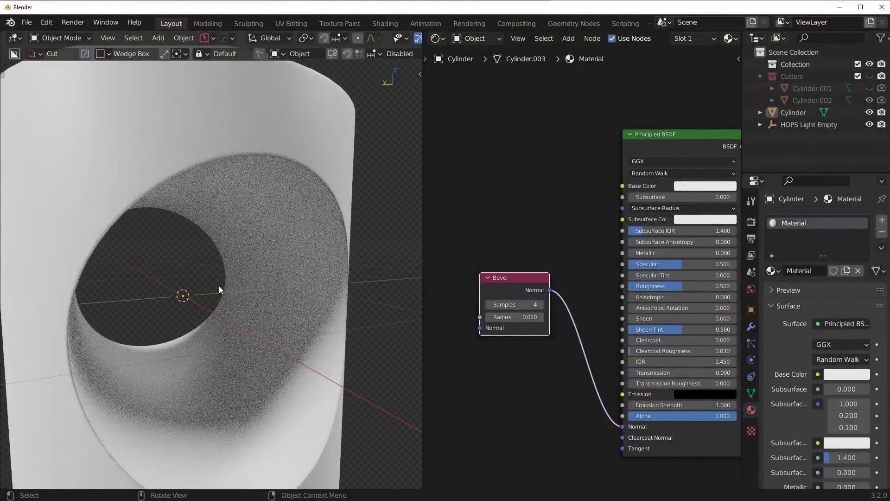
# - Turn on the wireframe overlay and examine the mesh and shading around the hole's rim
pyautogui.moveTo(219, 286); pyautogui.dragTo(278, 281, button='middle')
pyautogui.moveTo(215, 183); pyautogui.dragTo(215, 171, button='middle')
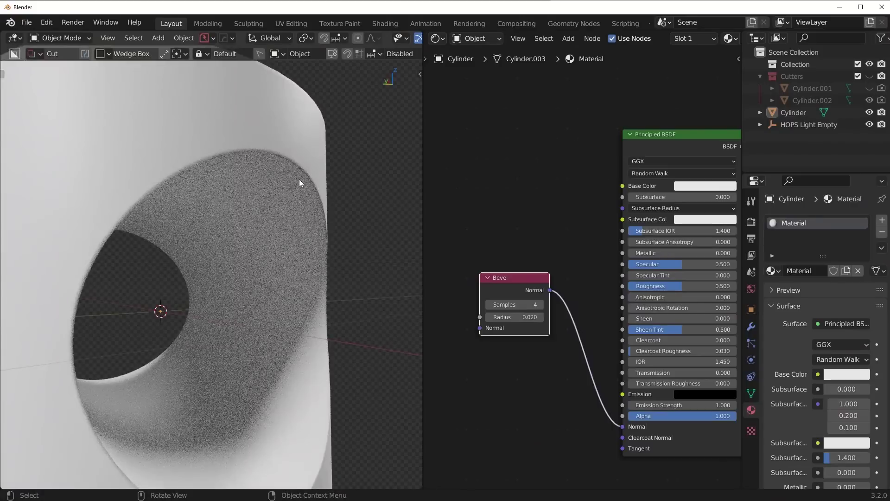
pyautogui.moveTo(243, 255); pyautogui.dragTo(236, 260, button='middle')
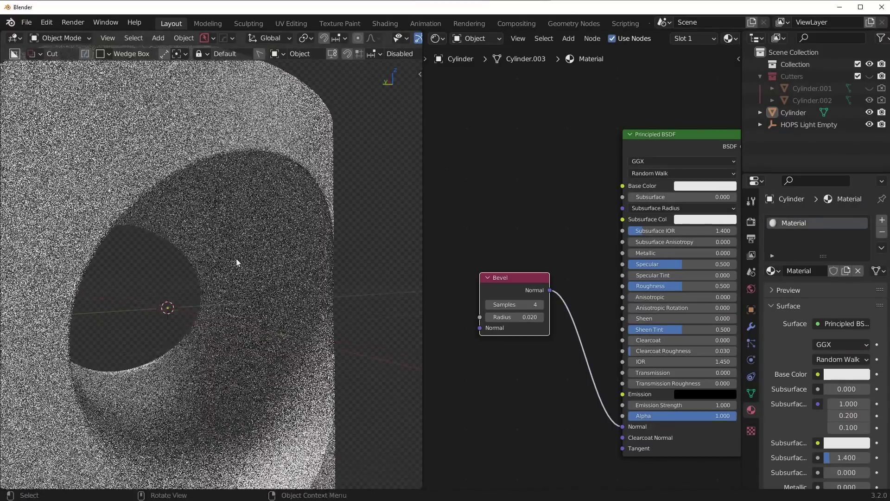
pyautogui.hotkey('alt', 'v')
pyautogui.click(241, 260)
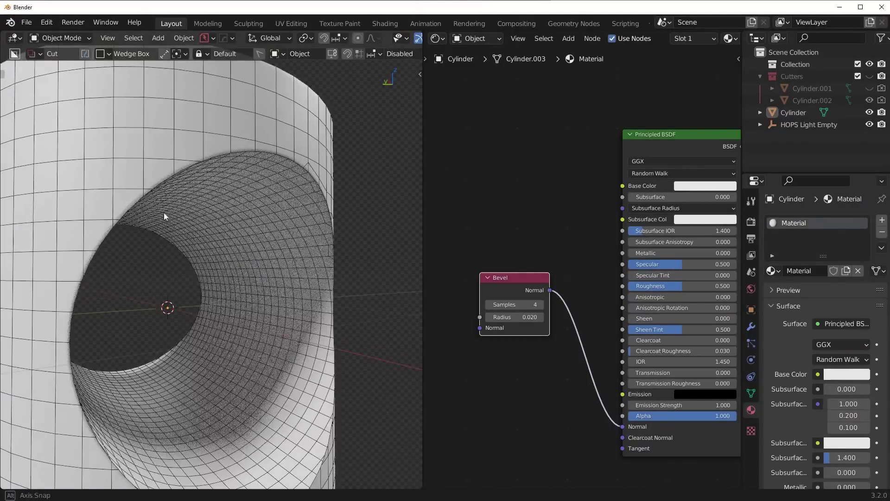
pyautogui.moveTo(165, 212); pyautogui.dragTo(173, 213, button='middle')
# - Reset the Bevel node's radius to 0 and turn off the wireframe overlay
pyautogui.moveTo(517, 318); pyautogui.dragTo(523, 318)
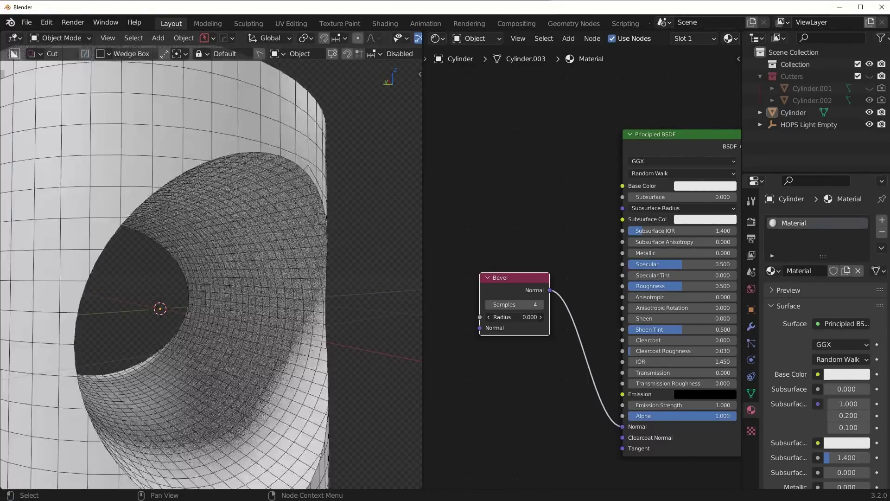
pyautogui.press('BackSpace')
pyautogui.hotkey('alt', 'v')
pyautogui.click(199, 273)
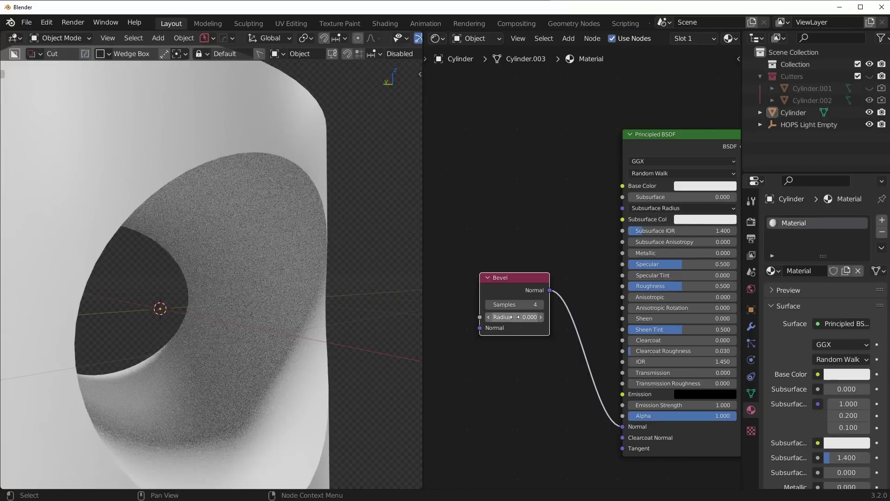
# - Try Bevel node radii of 0.25 and 0.08 while examining the shading at the hole's rim
pyautogui.keyDown('shift'); pyautogui.moveTo(515, 317); pyautogui.dragTo(542, 317); pyautogui.keyUp('shift')
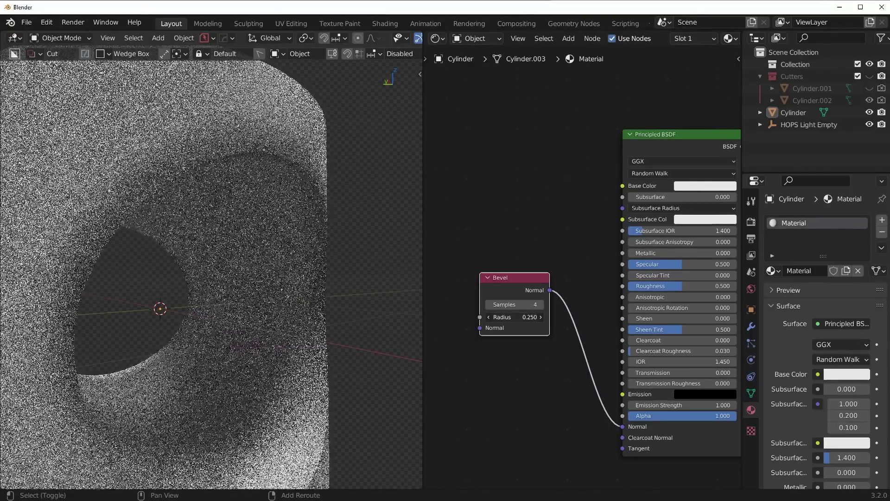
pyautogui.moveTo(238, 243); pyautogui.dragTo(176, 218, button='middle')
pyautogui.scroll(2, 177, 218)
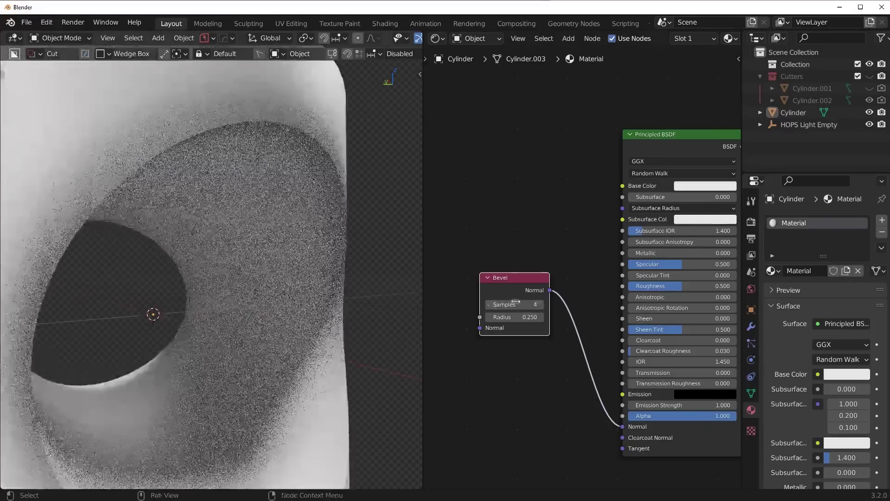
pyautogui.keyDown('shift'); pyautogui.moveTo(529, 317); pyautogui.dragTo(505, 316); pyautogui.keyUp('shift')
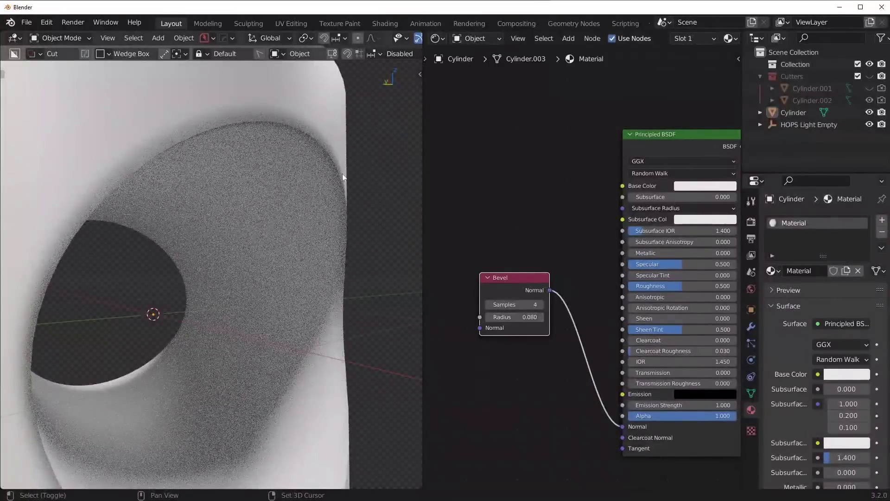
pyautogui.scroll(5, 273, 267)
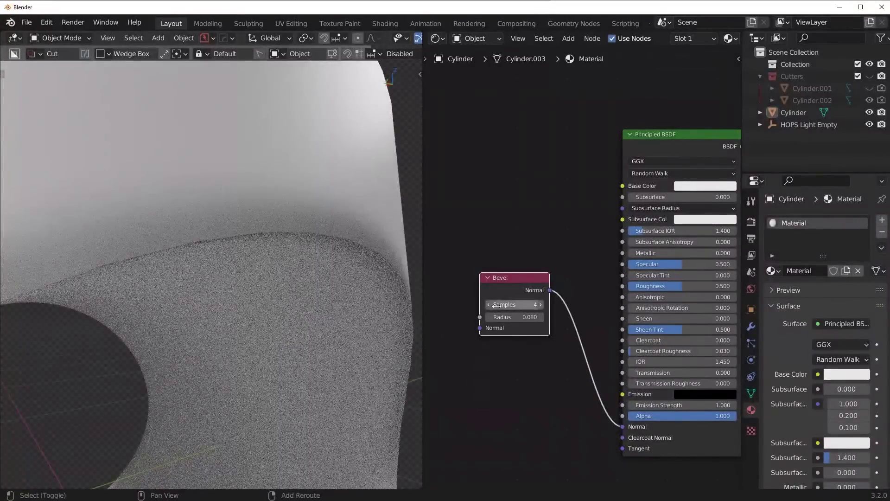
# - Set the Bevel node's radius to 0.02 and examine the whole cylinder and its hole's rim
pyautogui.keyDown('shift'); pyautogui.moveTo(497, 316); pyautogui.dragTo(488, 316); pyautogui.keyUp('shift')
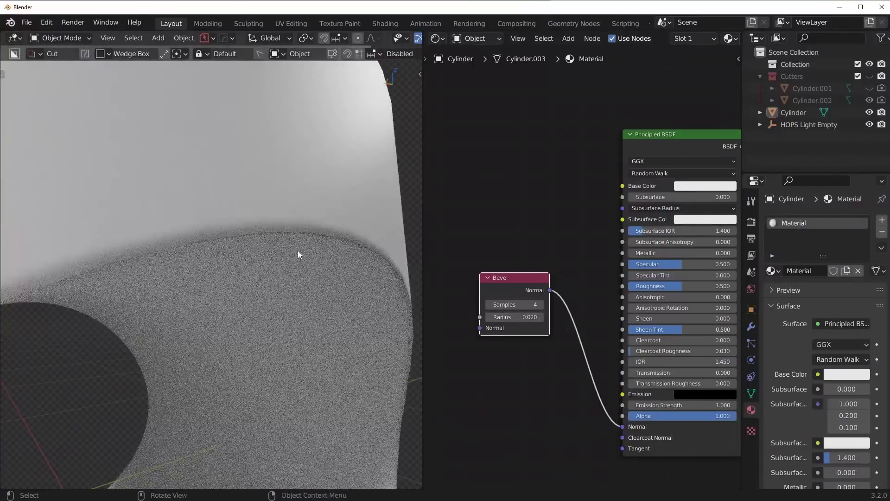
pyautogui.scroll(-6, 329, 241)
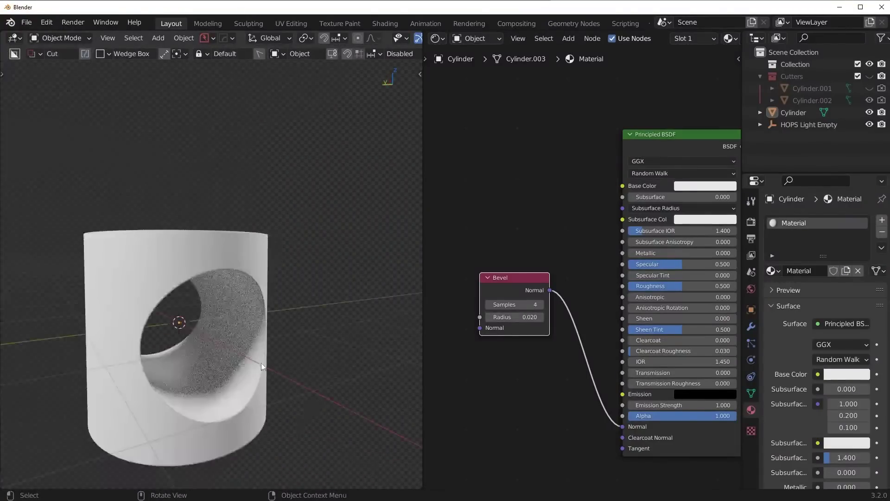
pyautogui.scroll(2, 251, 310)
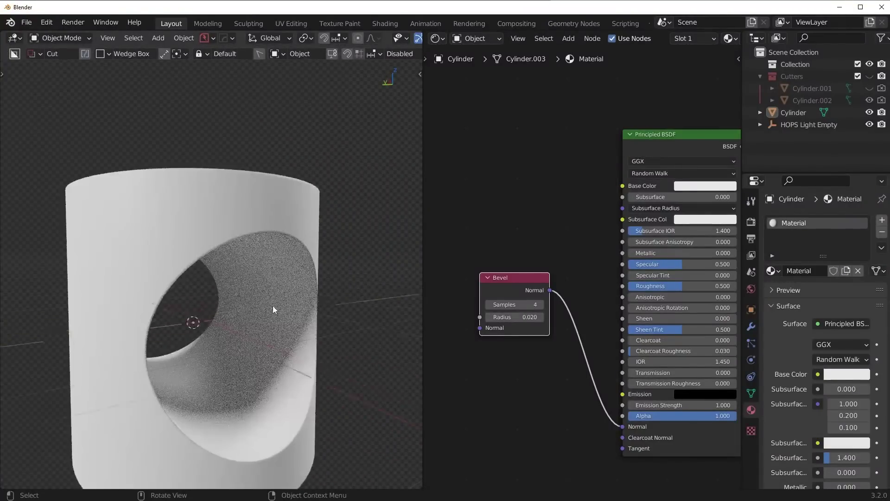
pyautogui.scroll(4, 273, 305)
pyautogui.scroll(-3, 277, 301)
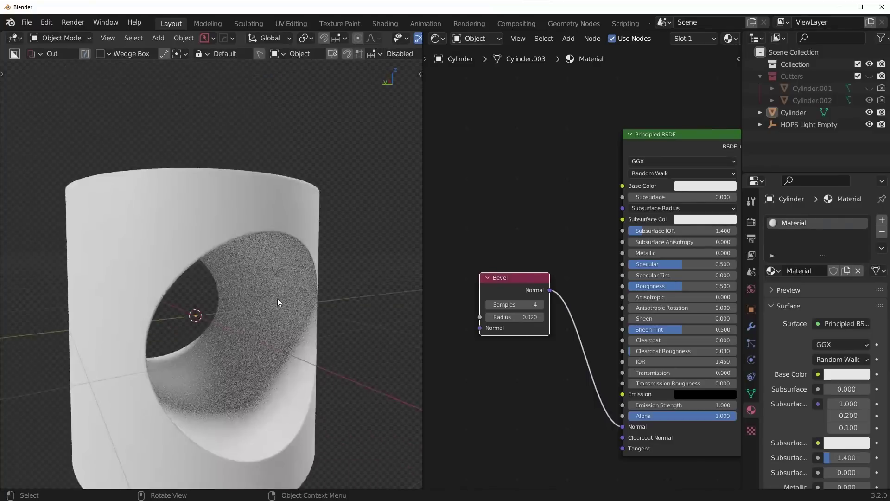
pyautogui.moveTo(278, 302)
pyautogui.mouseDown(button='middle')
pyautogui.moveTo(231, 328)
pyautogui.moveTo(271, 304)
pyautogui.mouseUp(button='middle')
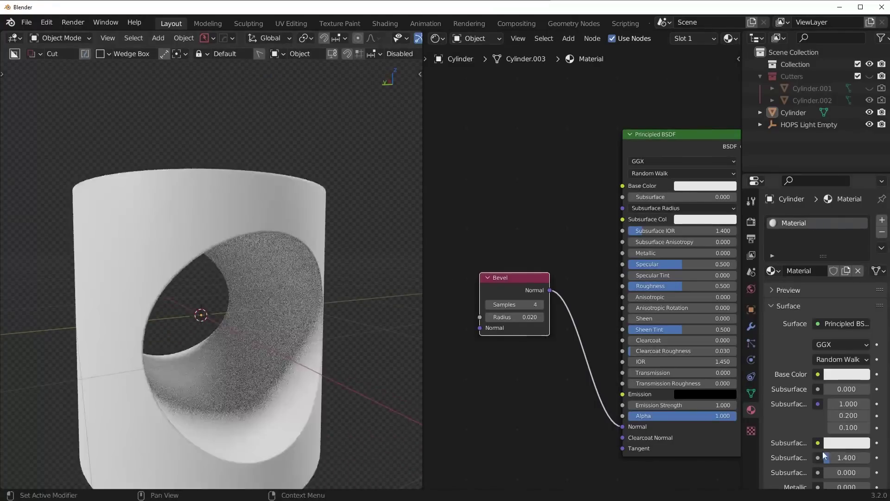
# - Set the cylinder material's Metallic to 1.0, darken its base color to a mid grey, and set Roughness to 0.401
pyautogui.scroll(-2, 829, 452)
pyautogui.moveTo(838, 450); pyautogui.dragTo(870, 451)
pyautogui.click(848, 338)
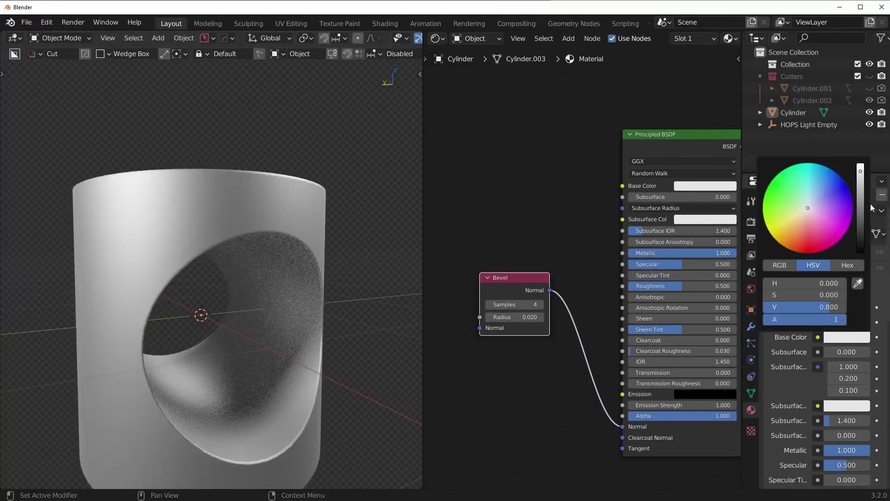
pyautogui.click(865, 195)
pyautogui.scroll(-2, 821, 425)
pyautogui.scroll(-2, 821, 428)
pyautogui.moveTo(849, 420); pyautogui.dragTo(837, 421)
pyautogui.moveTo(313, 457); pyautogui.dragTo(262, 423, button='middle')
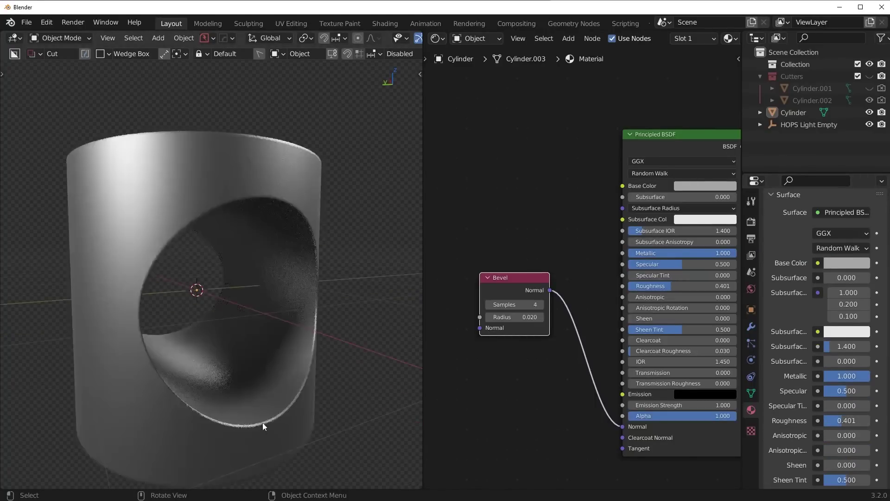
# - Set the Bevel node's radius to 0.01, then cut its Normal link to compare the rim and undo the cut
pyautogui.click(523, 320)
pyautogui.write('0.01')
pyautogui.press('Return')
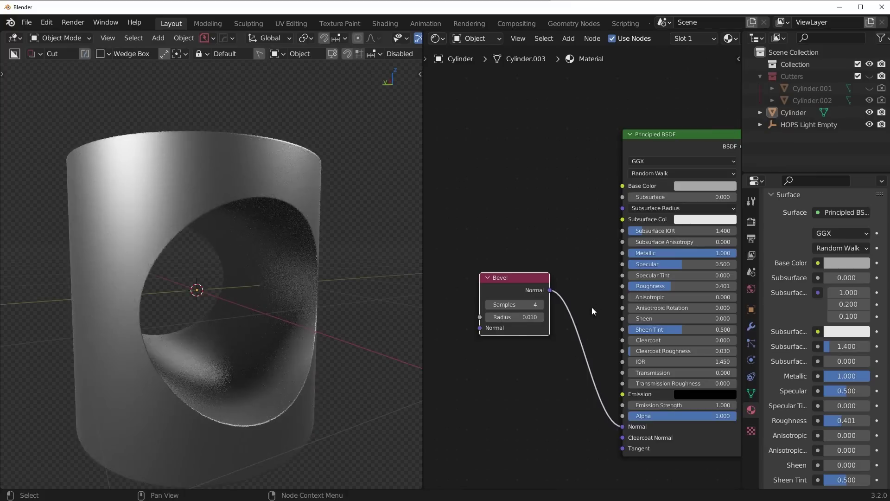
pyautogui.keyDown('ctrl'); pyautogui.moveTo(589, 317); pyautogui.dragTo(590, 320, button='right'); pyautogui.keyUp('ctrl')
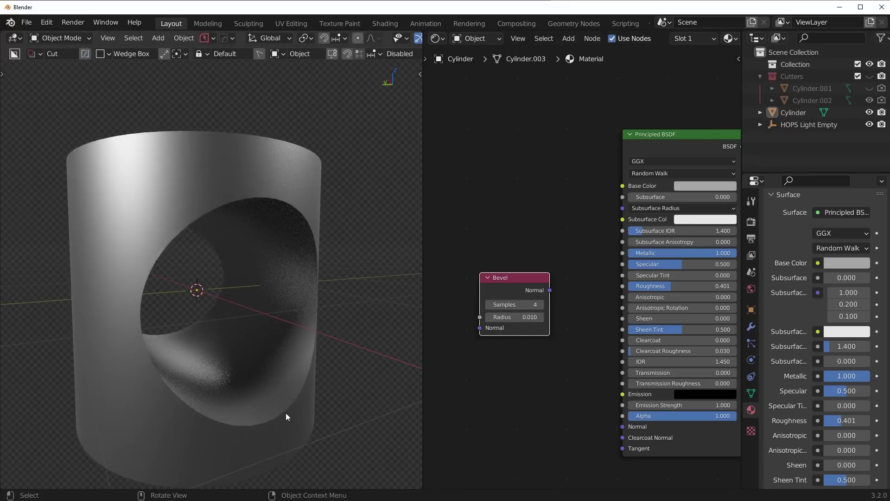
pyautogui.hotkey('ctrl', 'z')
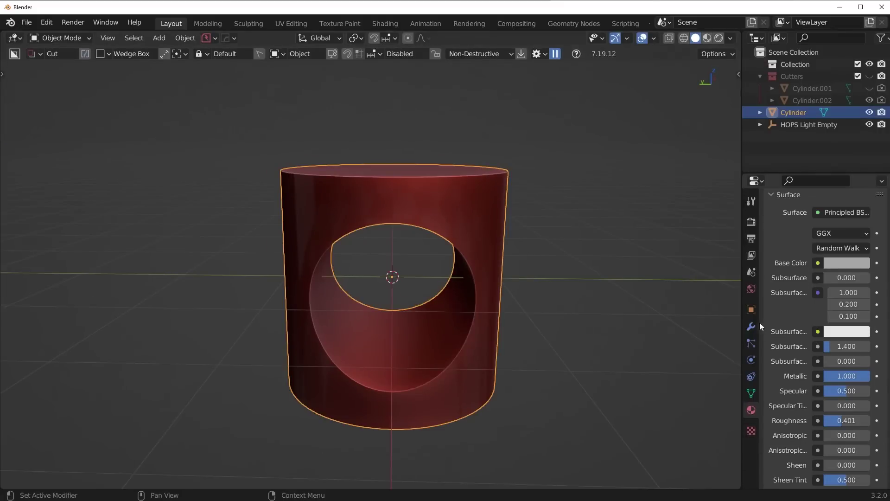
# - Show the cylinder's modifiers and try a 30° Hard Ops bevel on it, examining the hole's rim
pyautogui.click(751, 327)
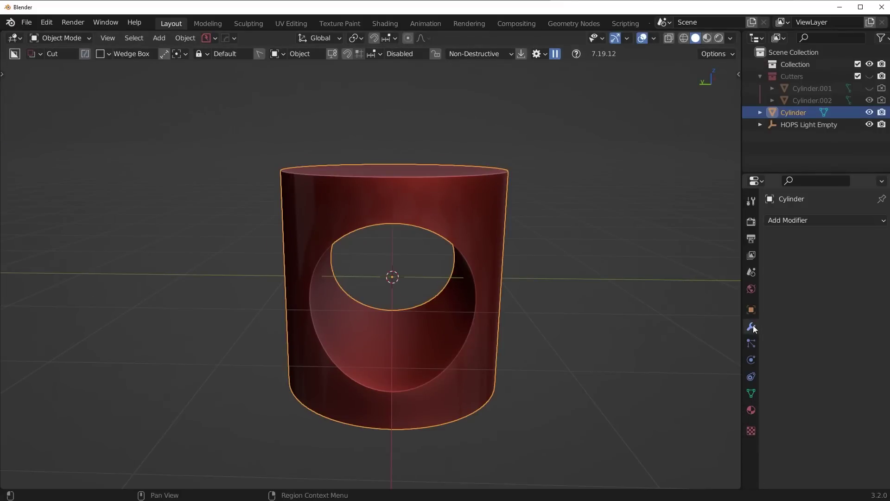
pyautogui.scroll(3, 554, 327)
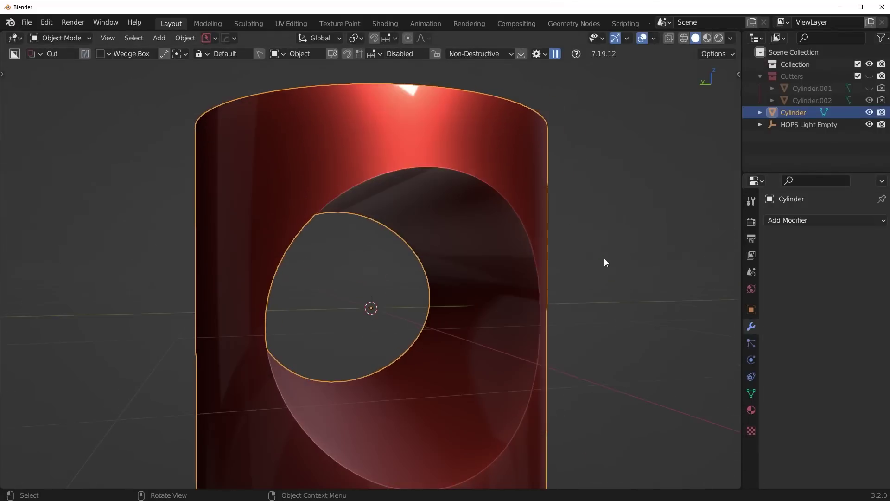
pyautogui.press('q')
pyautogui.click(584, 273)
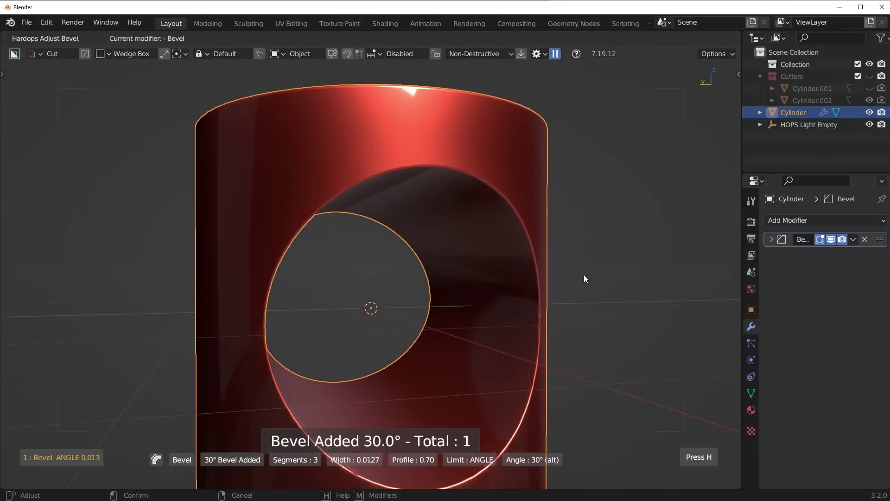
pyautogui.rightClick(583, 275)
pyautogui.moveTo(612, 282); pyautogui.dragTo(498, 256, button='middle')
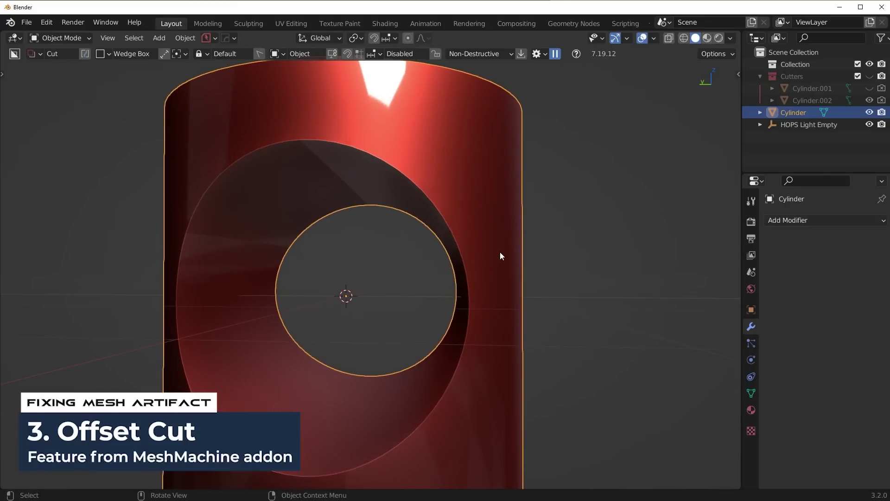
# - Enter Edit Mode on the cylinder and select the edge loop around the hole's rim
pyautogui.press('Tab')
pyautogui.moveTo(437, 269); pyautogui.dragTo(426, 239, button='middle')
pyautogui.scroll(3, 427, 239)
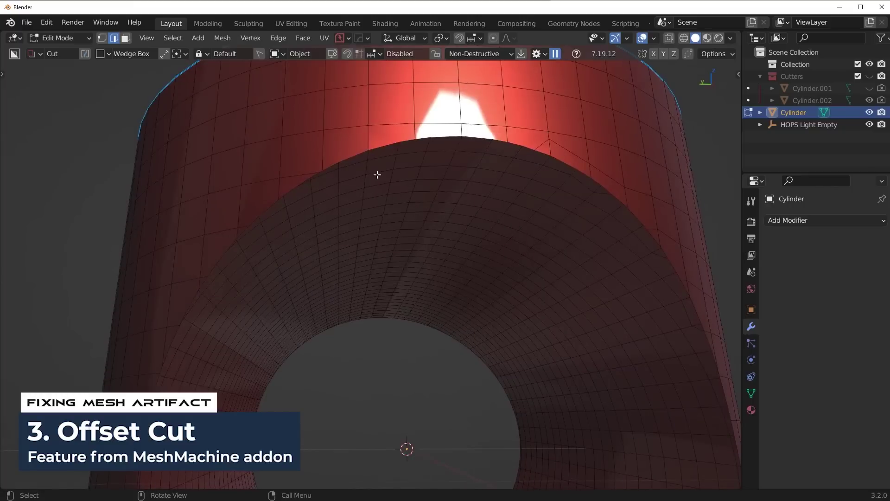
pyautogui.doubleClick(361, 157)
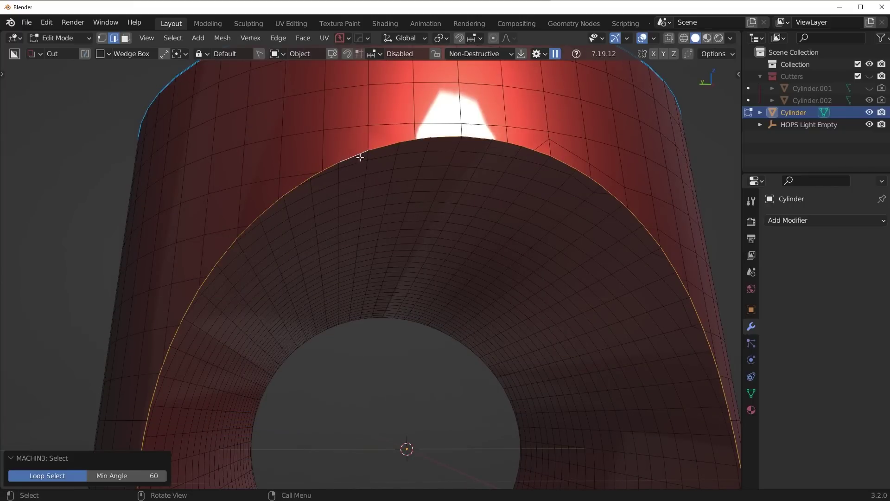
# - Find the MESHmachine add-on in the preferences with the search "meshm", review its experimental features setting, and close the preferences
pyautogui.click(46, 22)
pyautogui.click(79, 195)
pyautogui.click(71, 143)
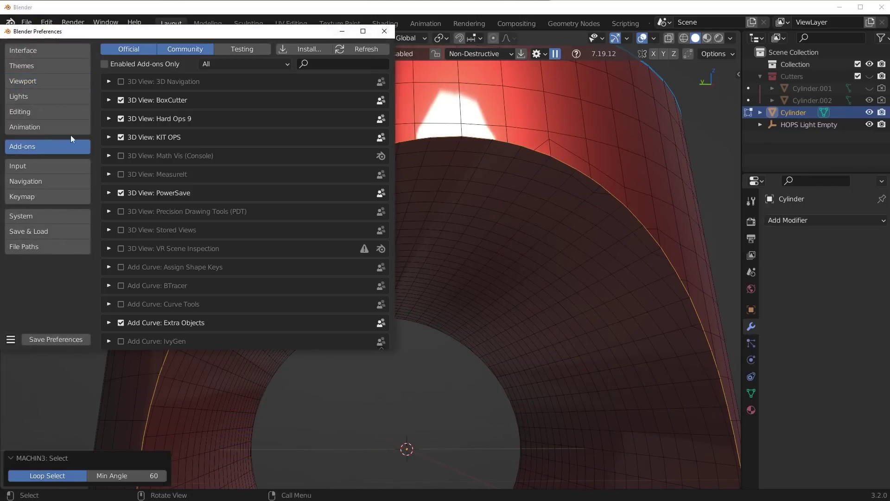
pyautogui.click(317, 64)
pyautogui.write('meshm')
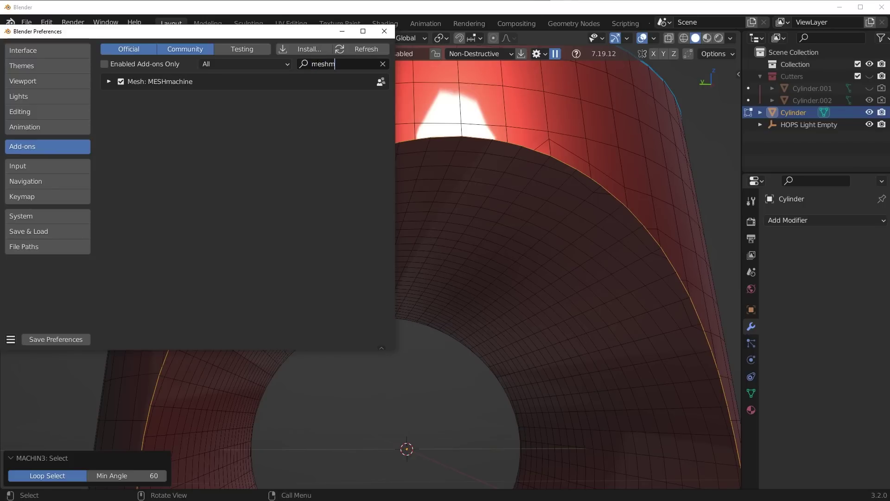
pyautogui.click(110, 82)
pyautogui.scroll(-8, 115, 261)
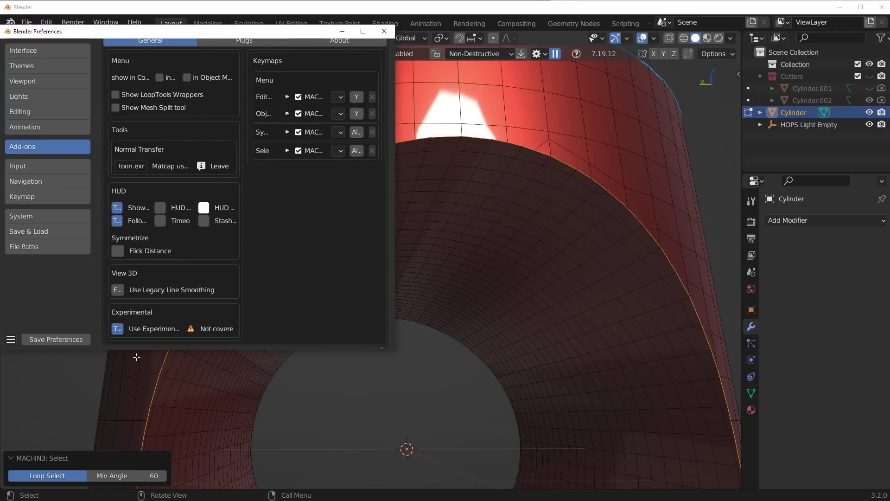
pyautogui.click(384, 31)
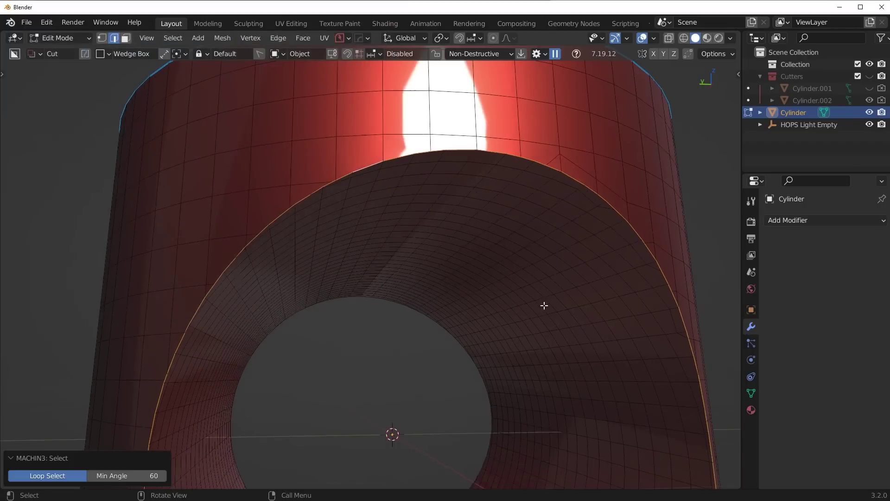
# - Apply MESHmachine's Offset Cut to the selected rim loop with a width of 0.04
pyautogui.press('y')
pyautogui.click(509, 375)
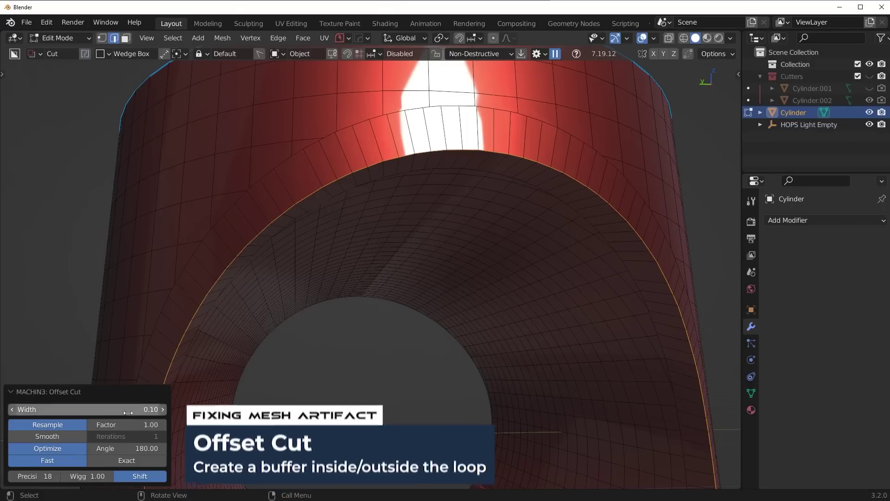
pyautogui.keyDown('shift'); pyautogui.moveTo(87, 409); pyautogui.dragTo(51, 409); pyautogui.keyUp('shift')
pyautogui.scroll(4, 350, 349)
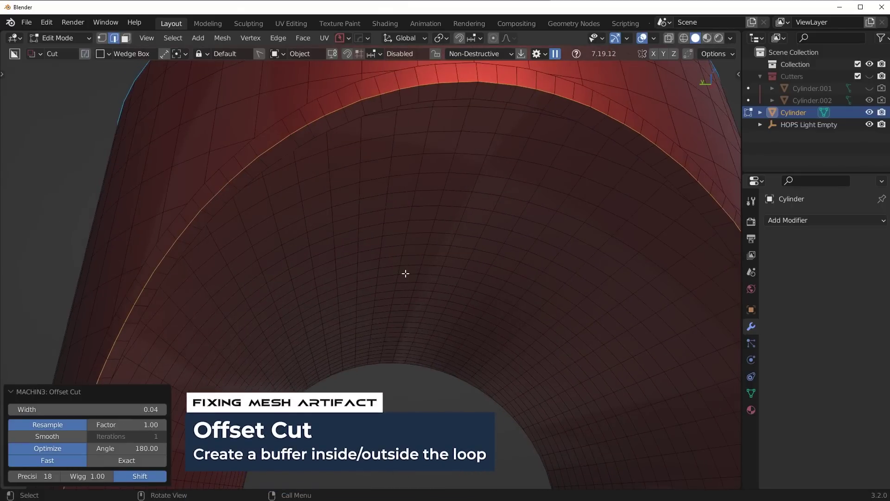
pyautogui.moveTo(406, 273); pyautogui.dragTo(461, 260, button='middle')
# - Return to Object Mode, show the wireframe, and add a 30° Hard Ops bevel about 0.032 wide to the cylinder
pyautogui.press('Tab')
pyautogui.press('Tab')
pyautogui.hotkey('alt', 'v')
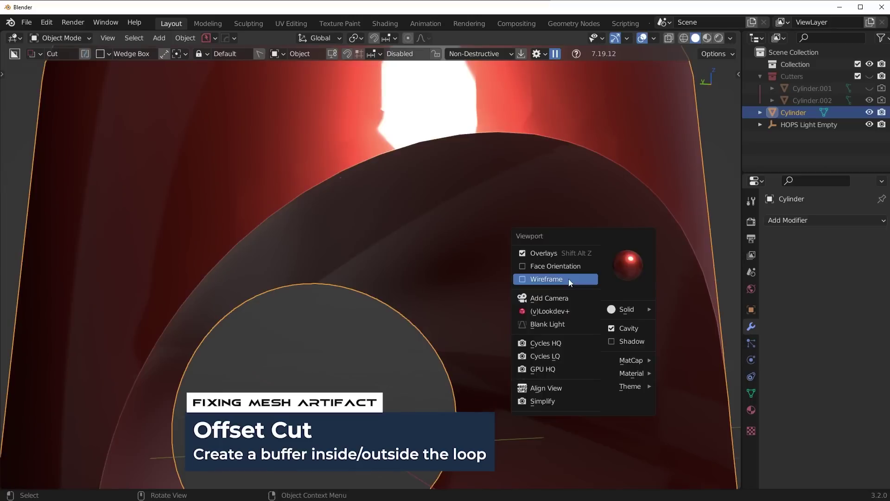
pyautogui.click(568, 280)
pyautogui.press('q')
pyautogui.click(582, 279)
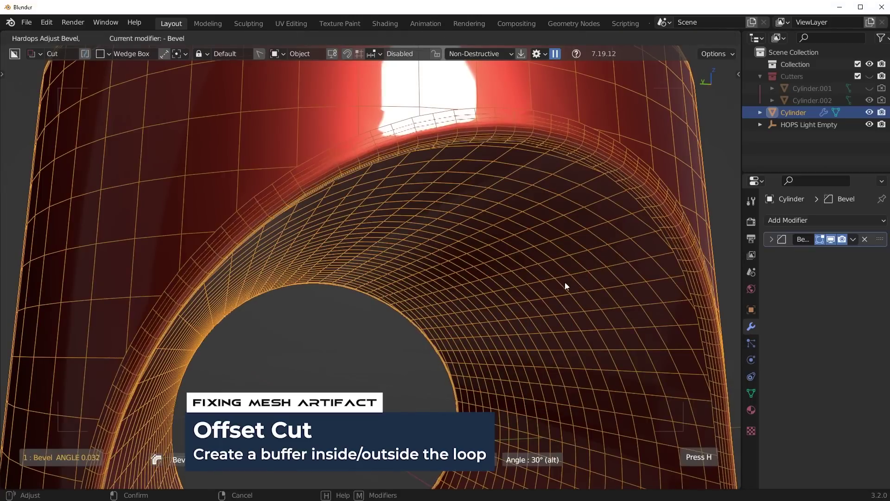
pyautogui.click(563, 284)
# - Hide the wireframe overlay and inspect the bevelled hole rim from several angles
pyautogui.press('q')
pyautogui.click(457, 256)
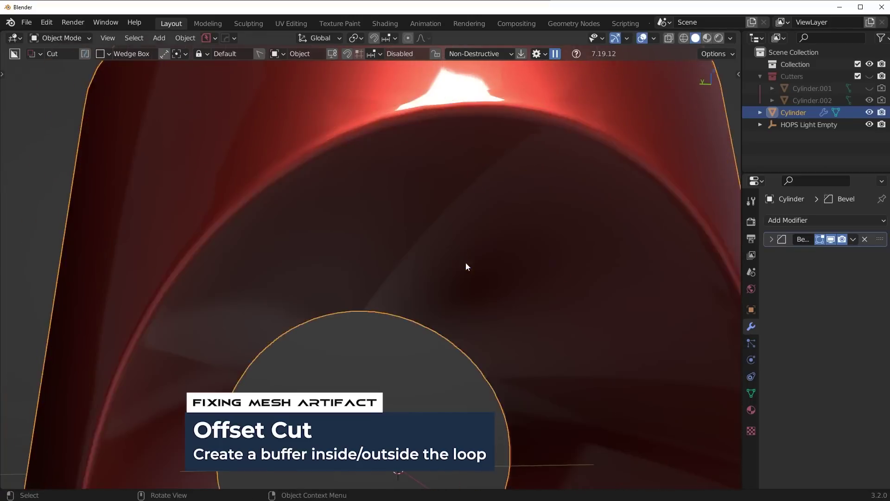
pyautogui.moveTo(465, 263); pyautogui.dragTo(529, 305, button='middle')
pyautogui.scroll(-5, 529, 305)
pyautogui.moveTo(552, 336); pyautogui.dragTo(362, 329, button='middle')
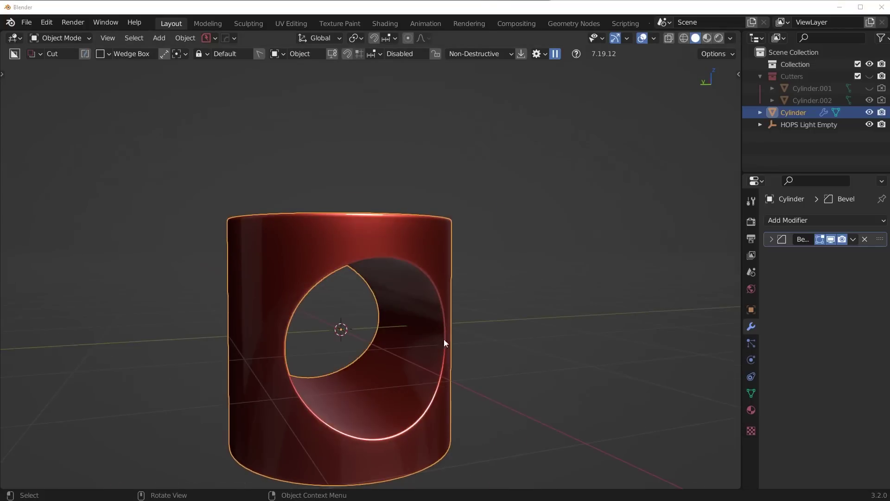
# - Examine the bevelled hole rim and the reflections around it on the cylinder from several angles and distances
pyautogui.moveTo(463, 347); pyautogui.dragTo(465, 352, button='middle')
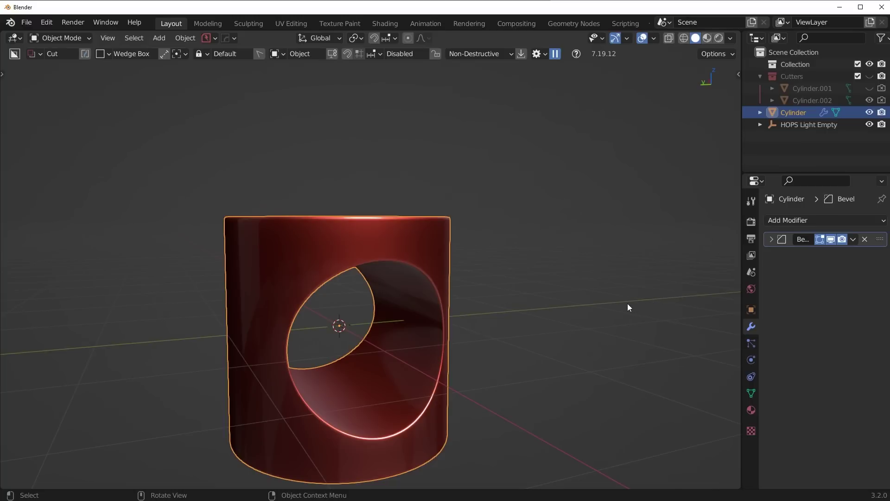
pyautogui.moveTo(627, 304); pyautogui.dragTo(421, 244, button='middle')
pyautogui.scroll(4, 460, 282)
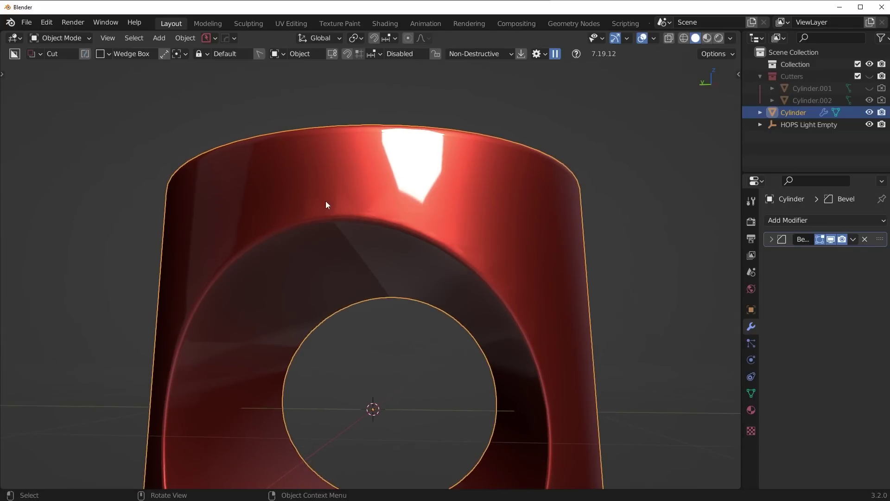
pyautogui.moveTo(326, 203); pyautogui.dragTo(357, 192, button='middle')
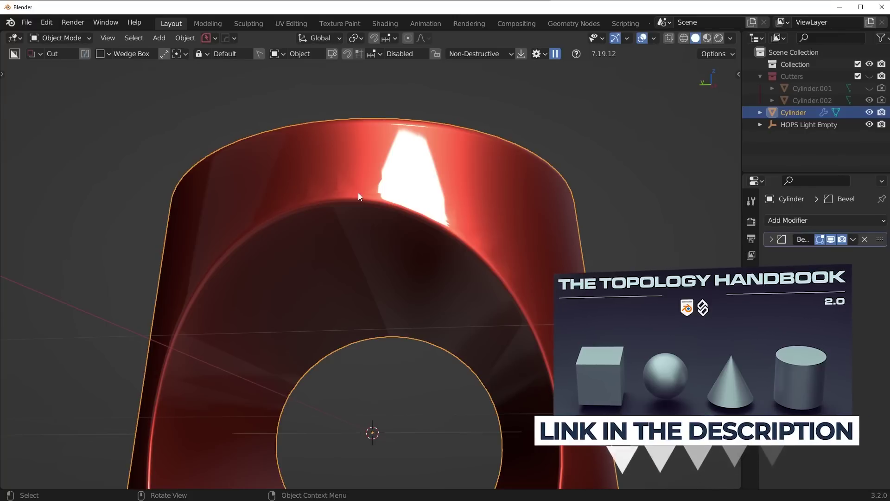
pyautogui.moveTo(361, 191); pyautogui.dragTo(327, 171, button='middle')
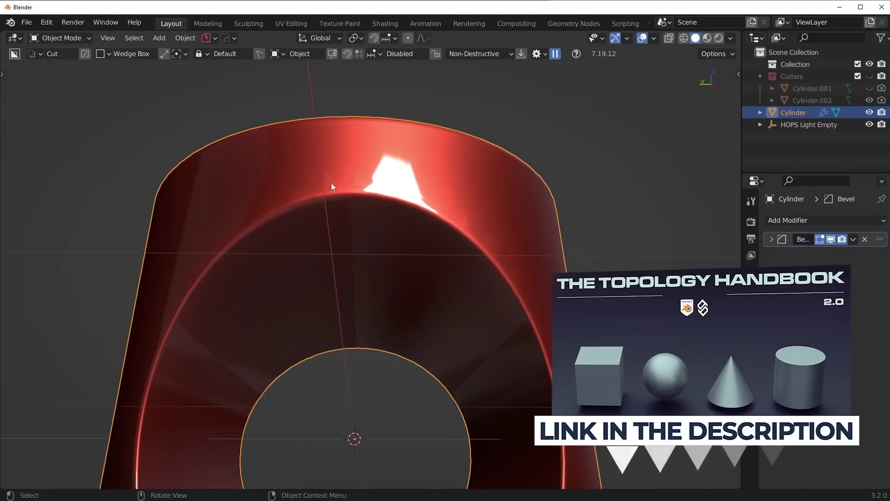
pyautogui.moveTo(442, 199); pyautogui.dragTo(444, 236, button='middle')
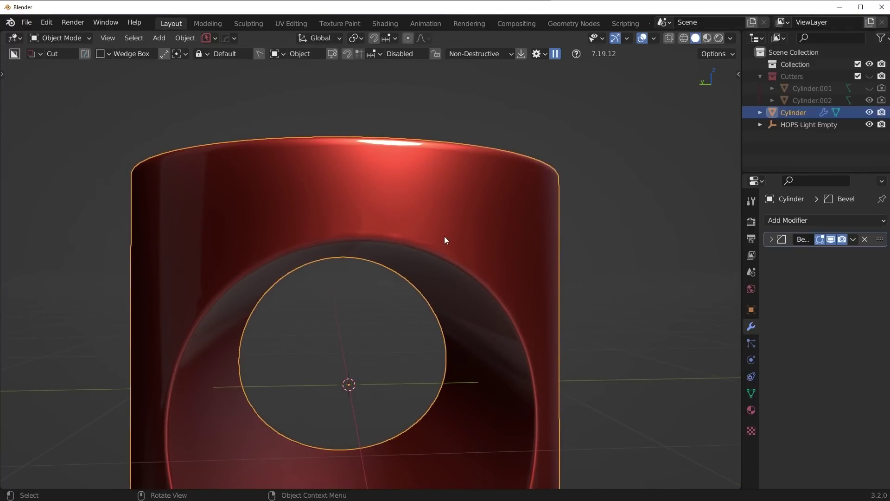
pyautogui.scroll(-3, 444, 233)
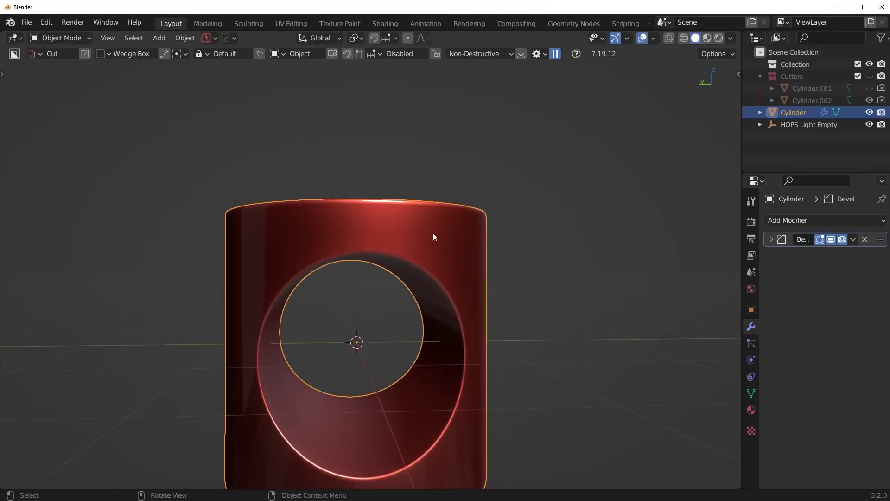
pyautogui.moveTo(433, 233); pyautogui.dragTo(521, 249, button='middle')
# - Remove the cylinder's Bevel modifier and remesh the cylinder with Quad Remesher at a quad count of 5000
pyautogui.click(864, 239)
pyautogui.moveTo(687, 264); pyautogui.dragTo(627, 310, button='middle')
pyautogui.press('n')
pyautogui.click(734, 342)
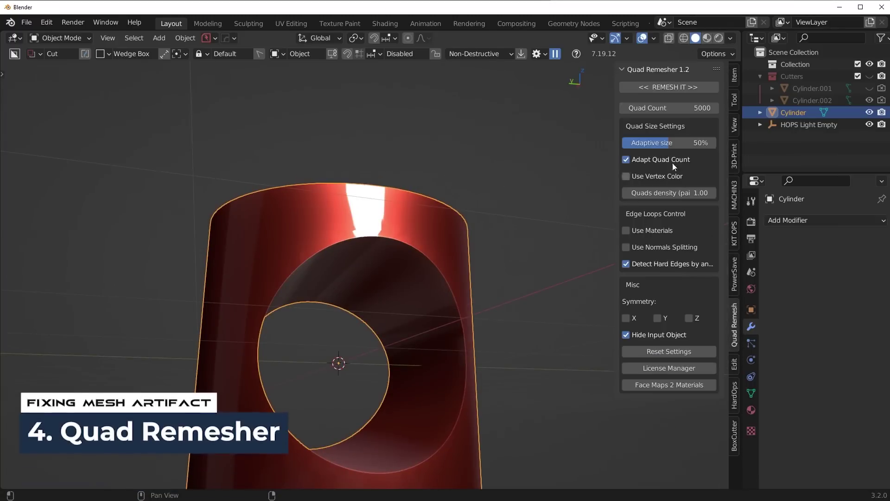
pyautogui.click(663, 87)
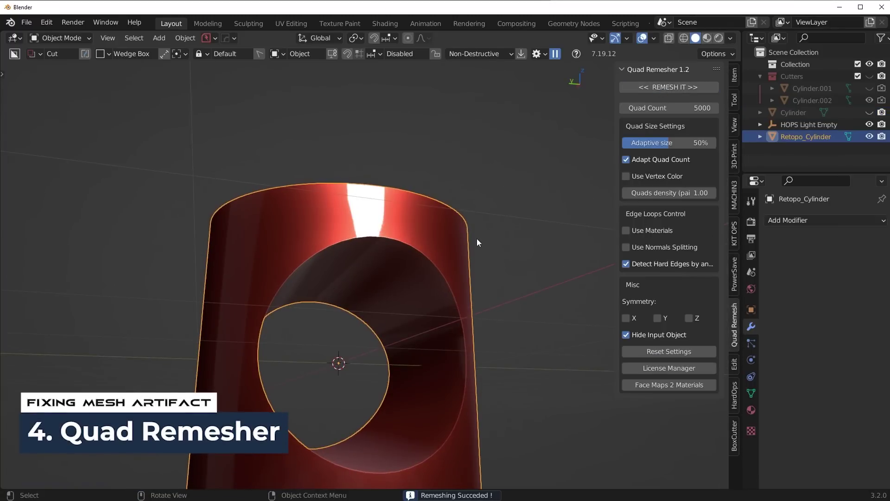
# - Check the remeshed cylinder's topology in Edit Mode, then give it a level 2 Subdivision Surface and open its mesh data settings
pyautogui.moveTo(476, 238); pyautogui.dragTo(497, 262, button='middle')
pyautogui.press('Tab')
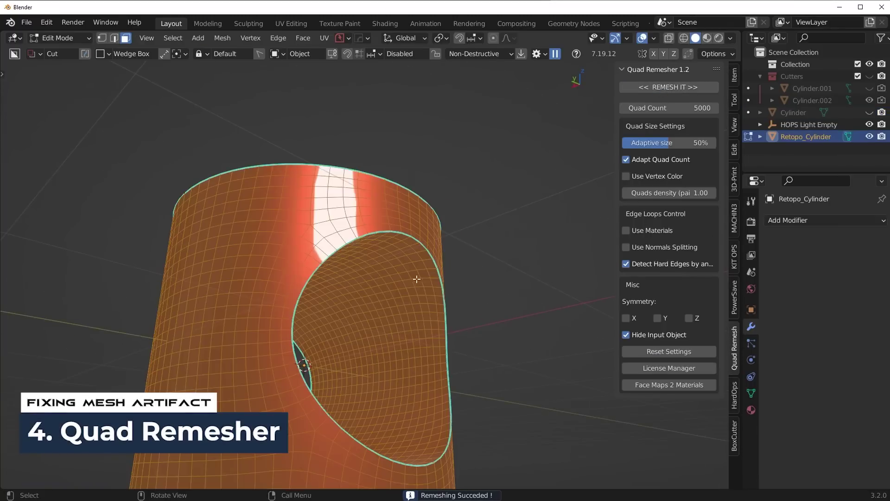
pyautogui.moveTo(417, 278); pyautogui.dragTo(387, 357, button='middle')
pyautogui.press('Tab')
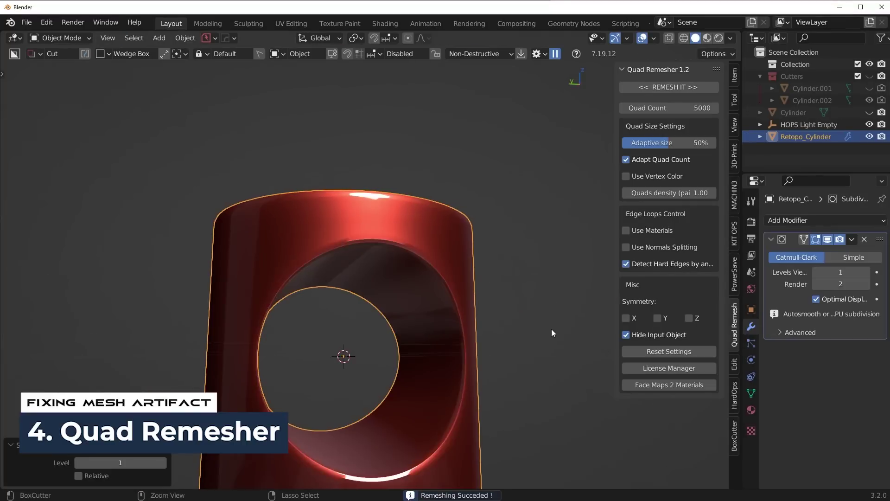
pyautogui.hotkey('ctrl', '2')
pyautogui.click(751, 392)
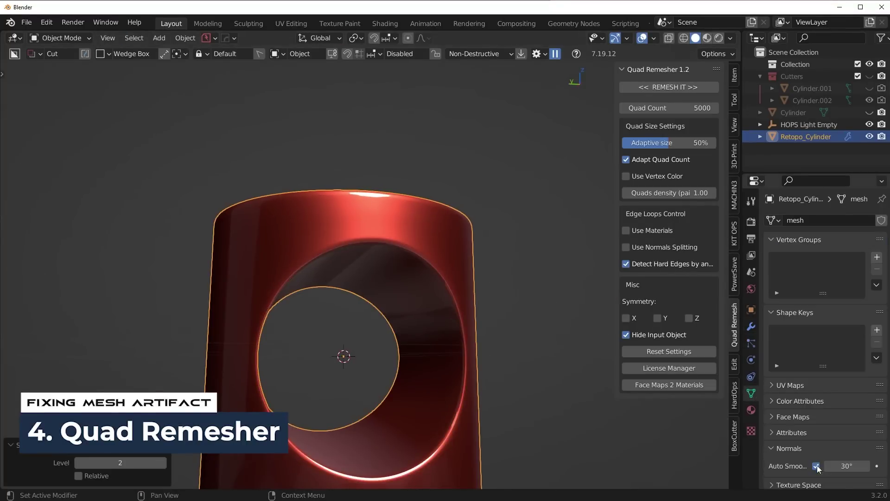
pyautogui.moveTo(391, 313); pyautogui.dragTo(495, 268, button='middle')
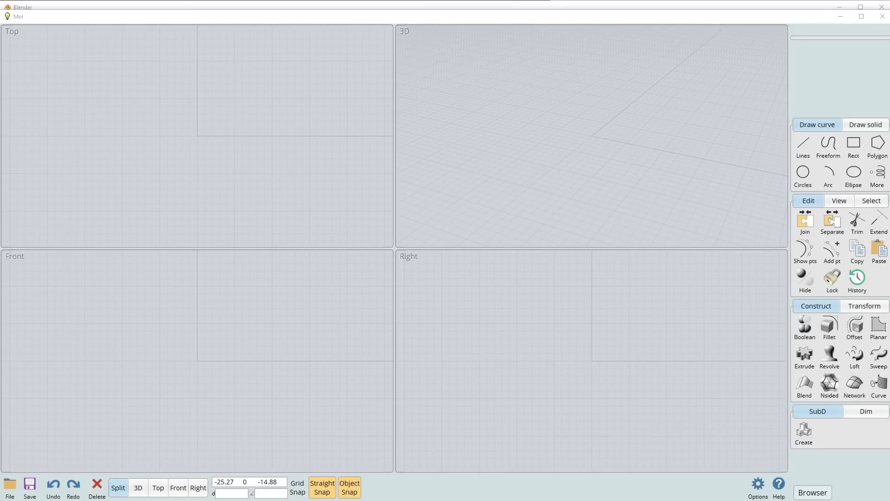
# - Switch to MoI, show only the 3D view, and bring up the solid-drawing tools
pyautogui.click(137, 488)
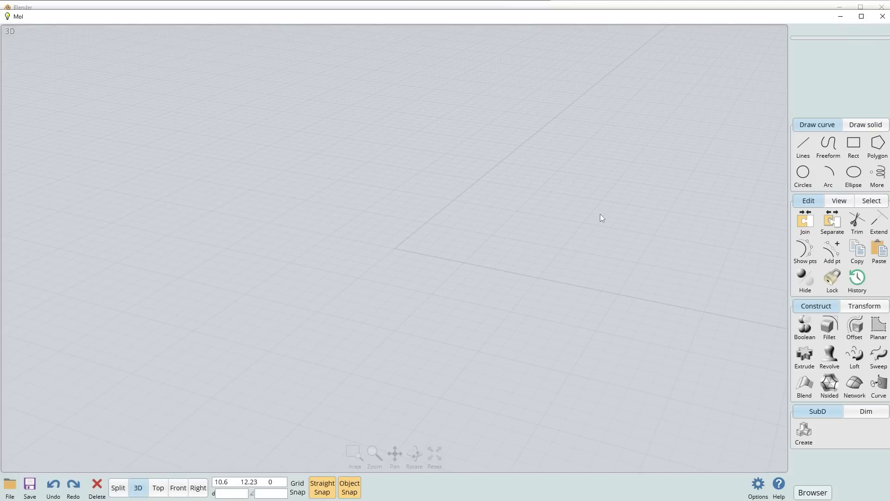
pyautogui.click(869, 128)
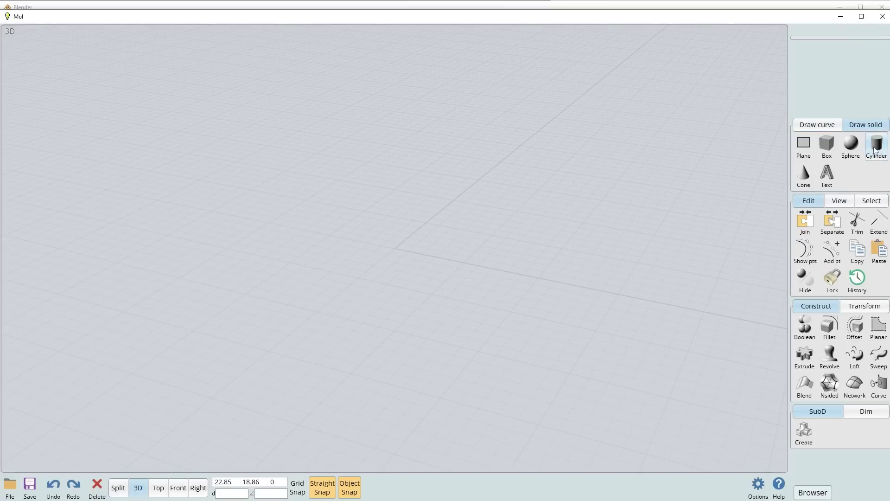
pyautogui.click(874, 149)
pyautogui.click(394, 248)
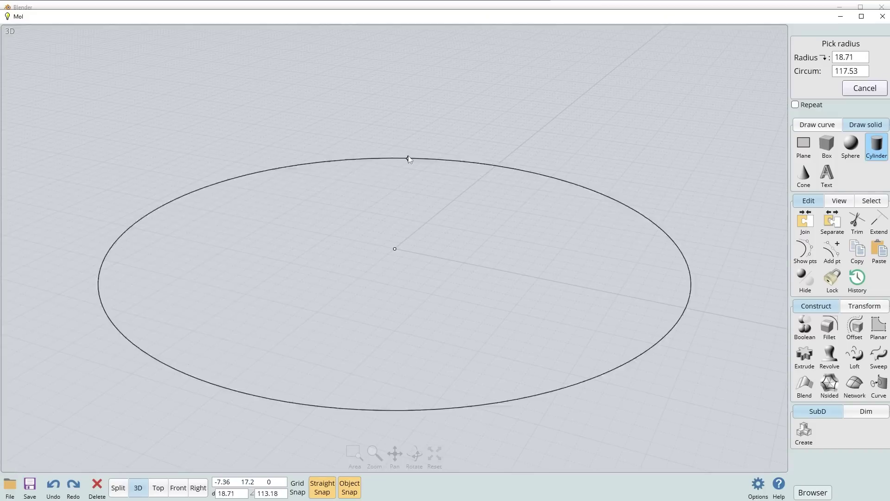
pyautogui.click(416, 223)
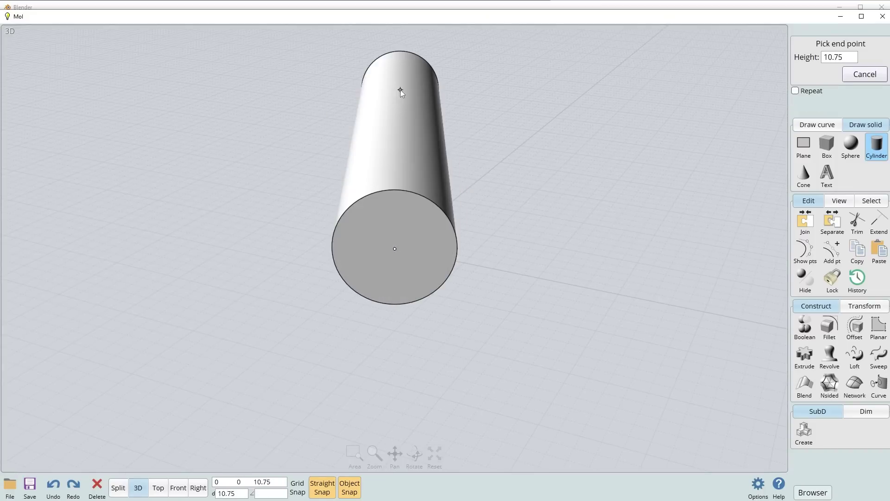
pyautogui.click(401, 91)
pyautogui.hotkey('ctrl', 'z')
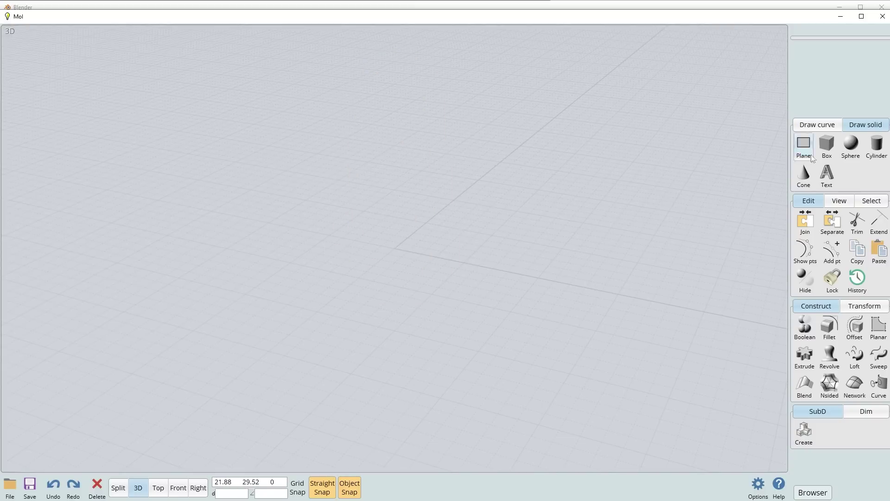
# - Draw an upright solid cylinder centred on the origin, slightly taller than it is wide
pyautogui.click(876, 145)
pyautogui.click(395, 249)
pyautogui.click(398, 222)
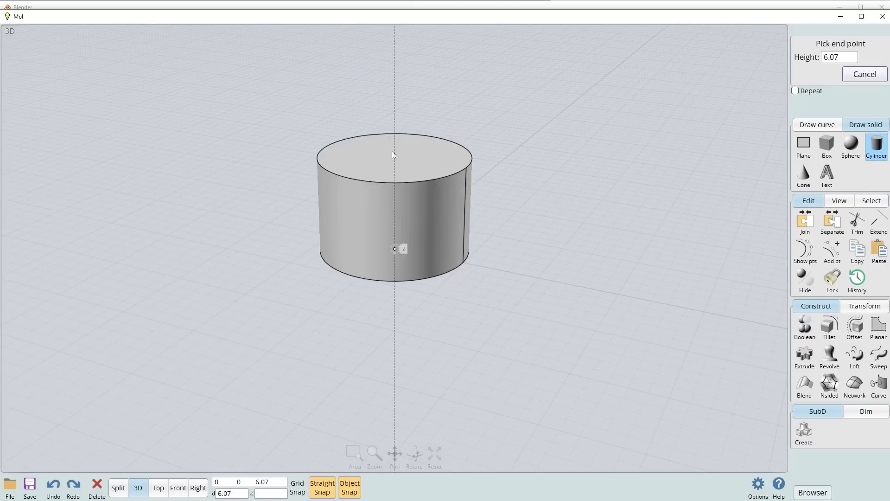
pyautogui.click(397, 82)
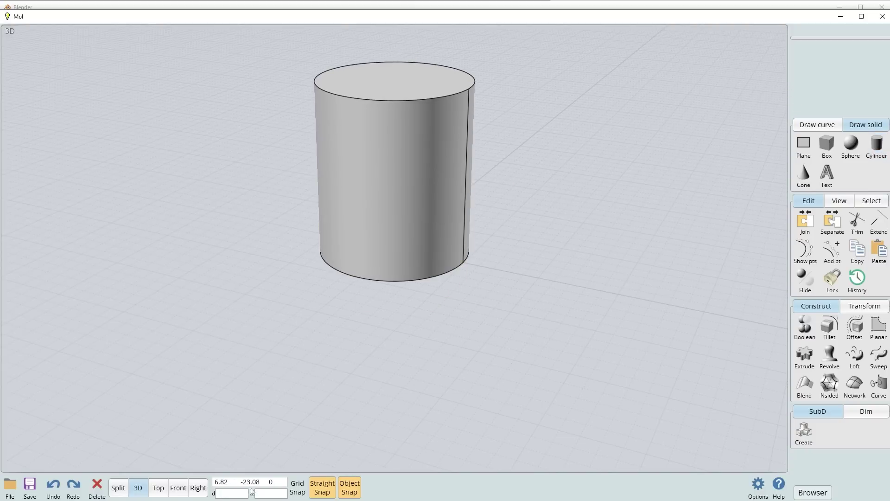
# - Draw a horizontal cylinder of radius about 3.6 and height about 10.39 at the first one's centre, positioned along X to protrude on both sides
pyautogui.click(159, 487)
pyautogui.click(178, 488)
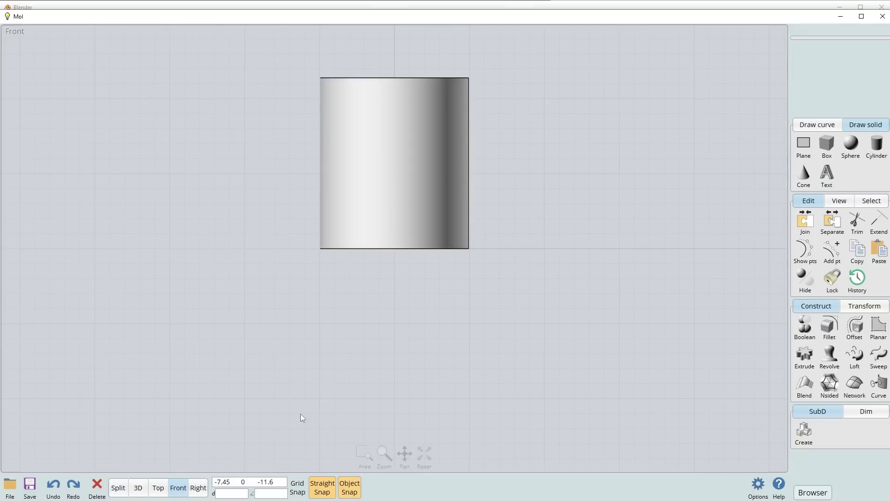
pyautogui.click(872, 143)
pyautogui.click(395, 163)
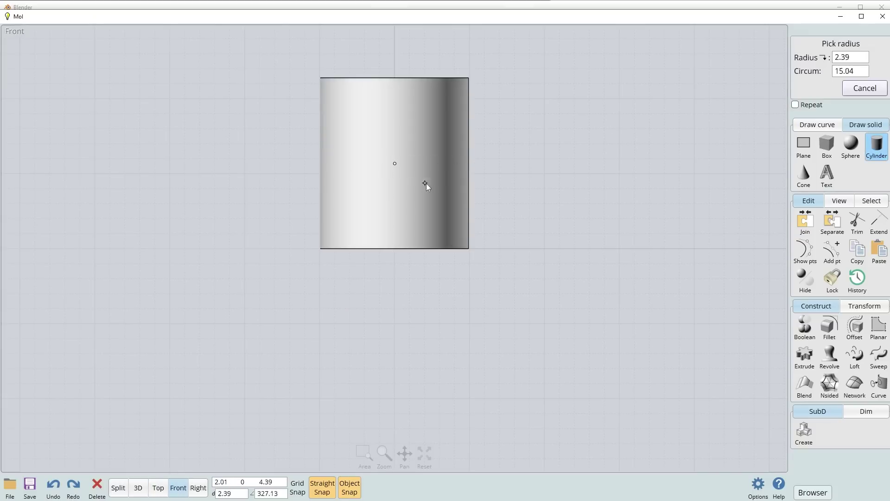
pyautogui.click(437, 190)
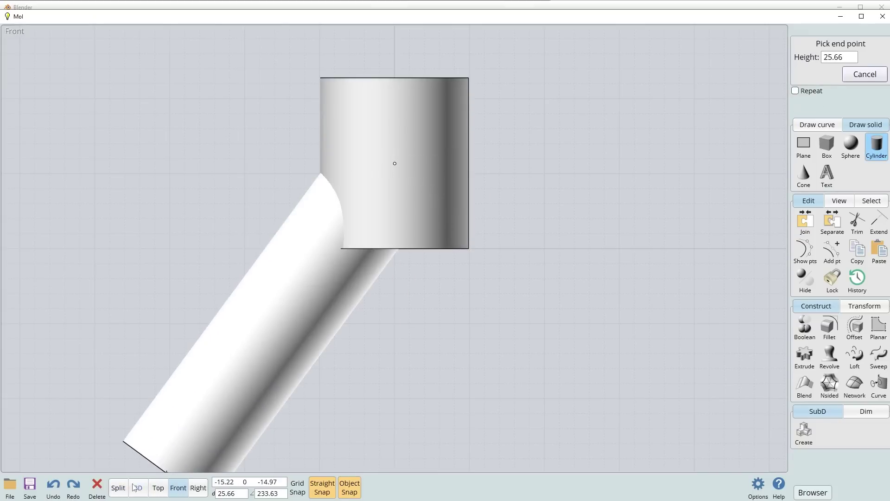
pyautogui.click(198, 488)
pyautogui.click(165, 490)
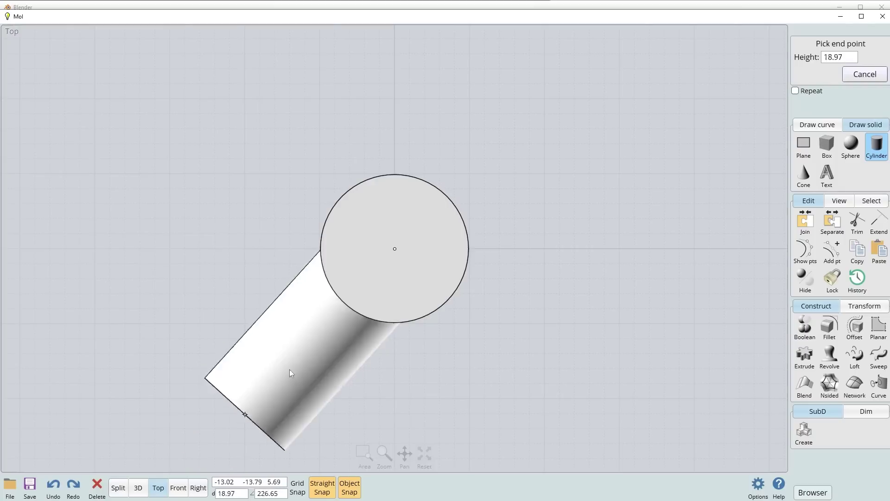
pyautogui.click(547, 252)
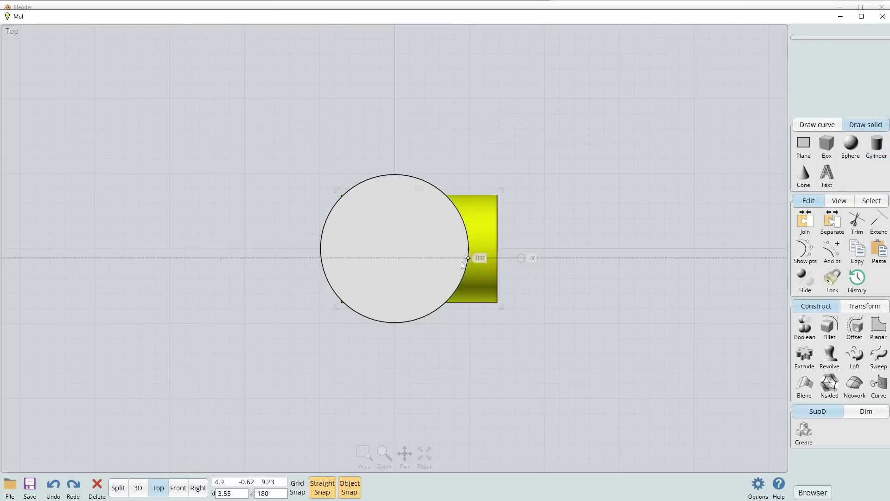
pyautogui.click(448, 258)
pyautogui.click(138, 487)
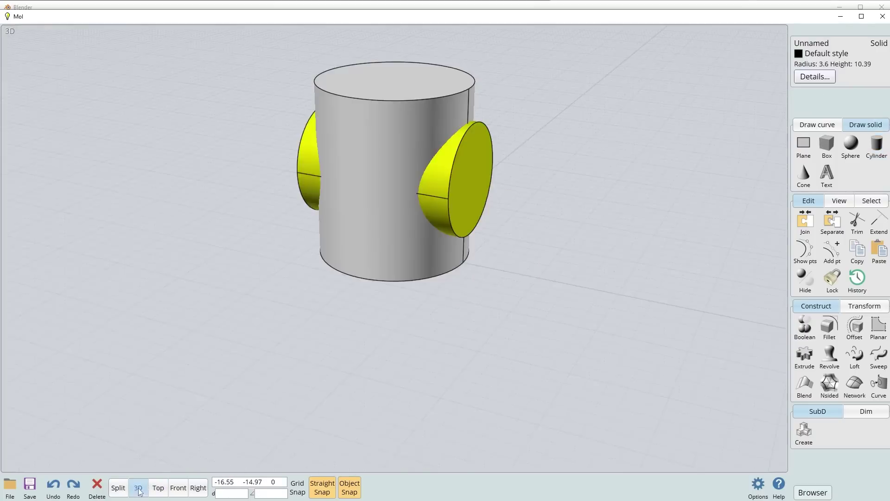
# - Subtract the horizontal cylinder from the upright cylinder with a Boolean difference to cut a through-hole
pyautogui.click(515, 274)
pyautogui.moveTo(563, 209); pyautogui.dragTo(530, 226, button='right')
pyautogui.moveTo(497, 255); pyautogui.dragTo(473, 287, button='middle')
pyautogui.moveTo(454, 274); pyautogui.dragTo(447, 255, button='right')
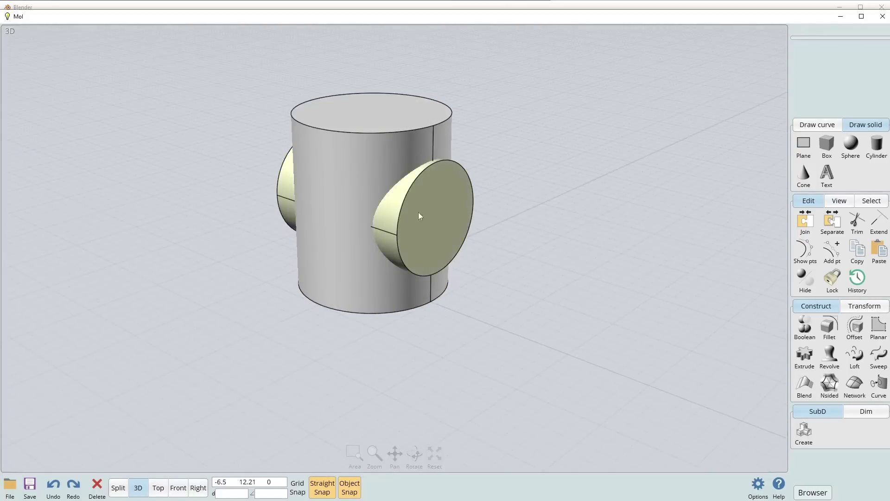
pyautogui.scroll(3, 419, 218)
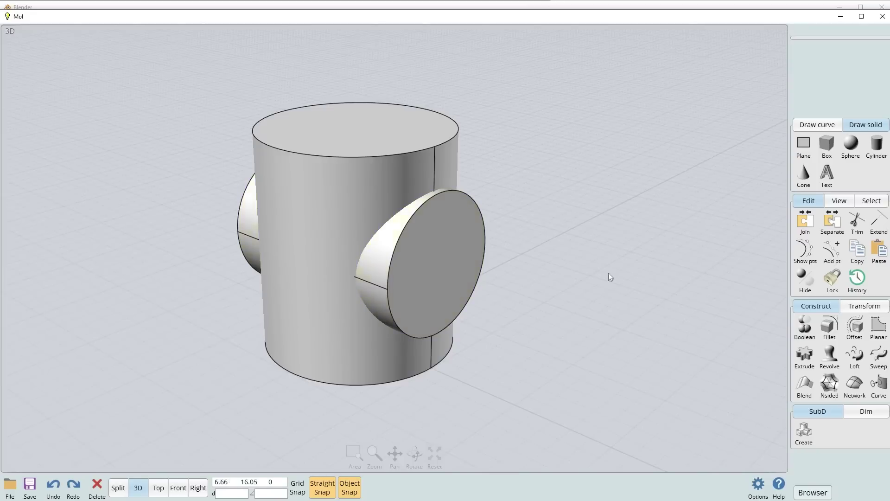
pyautogui.click(450, 183)
pyautogui.click(810, 321)
pyautogui.click(807, 327)
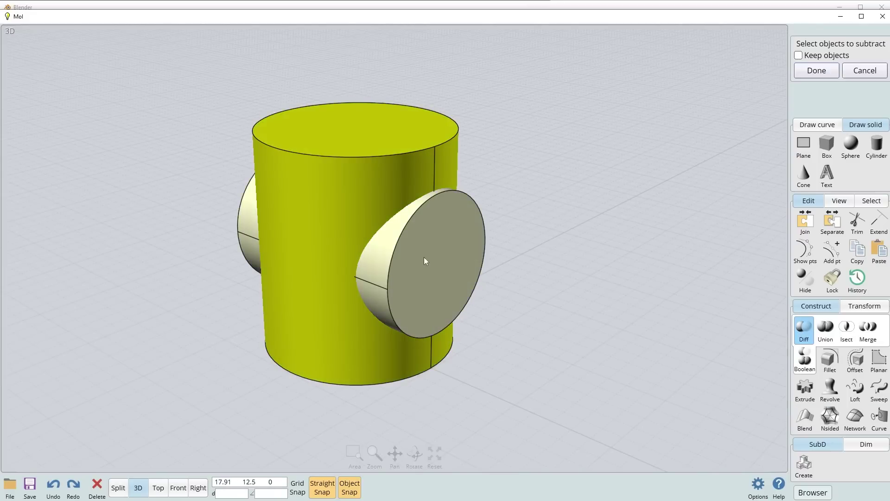
pyautogui.click(427, 255)
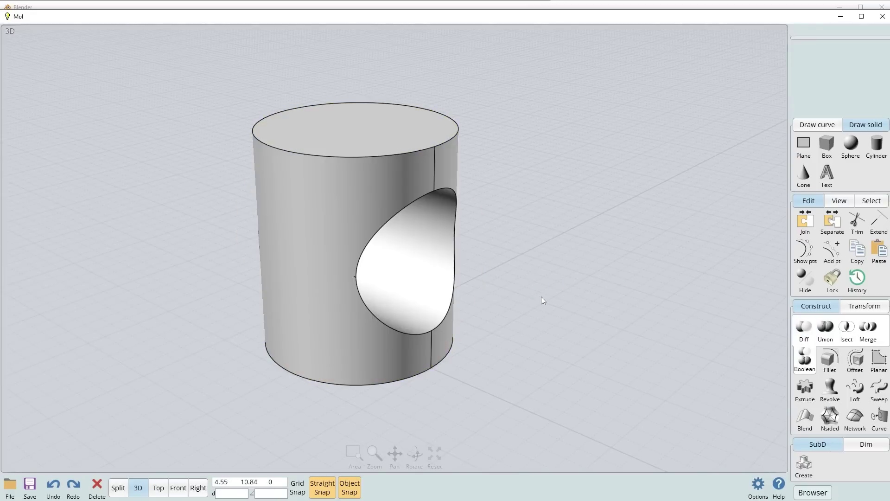
# - Fillet all edge segments around one opening of the hole with a circular fillet, picking a small radius
pyautogui.moveTo(540, 298); pyautogui.dragTo(510, 288, button='right')
pyautogui.click(361, 180)
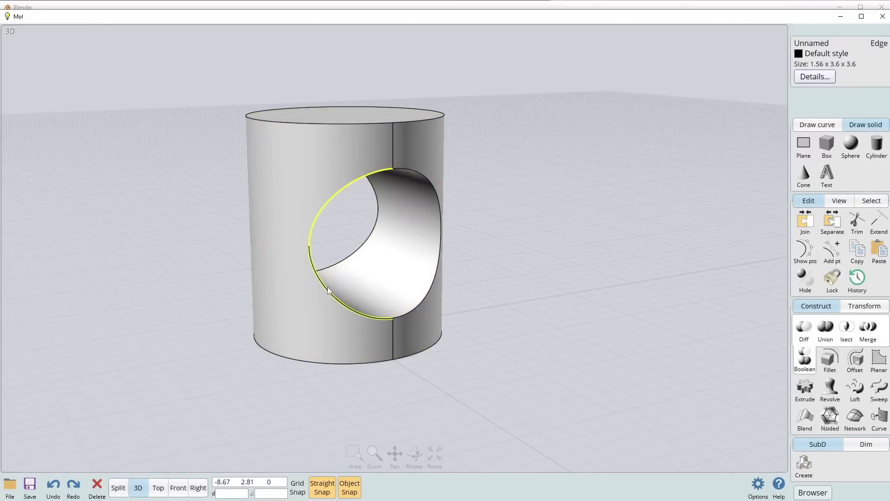
pyautogui.click(361, 323)
pyautogui.click(360, 316)
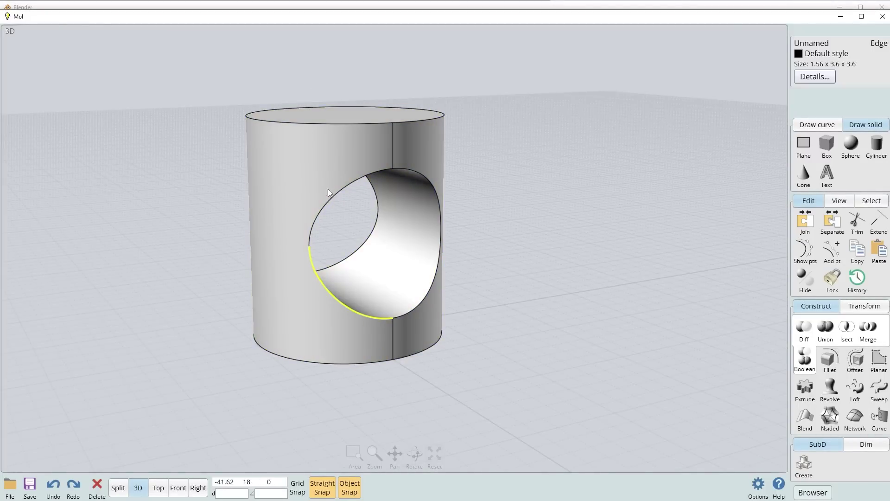
pyautogui.click(419, 176)
pyautogui.click(829, 359)
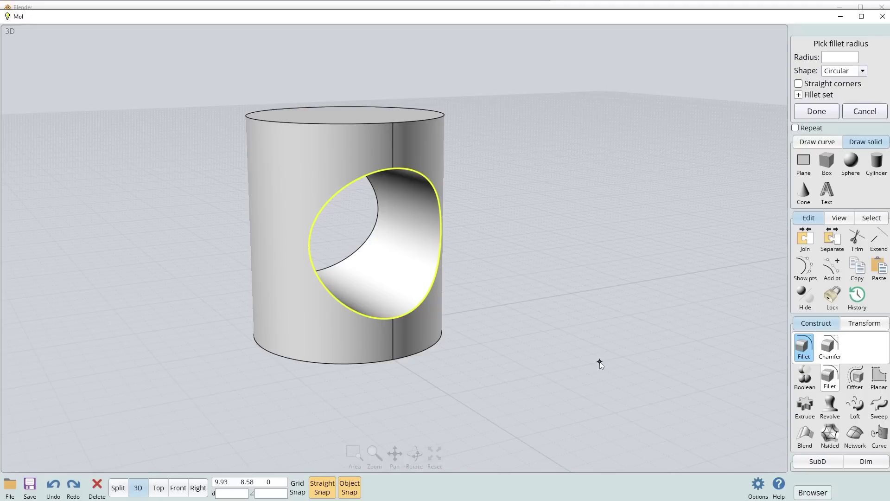
pyautogui.click(604, 364)
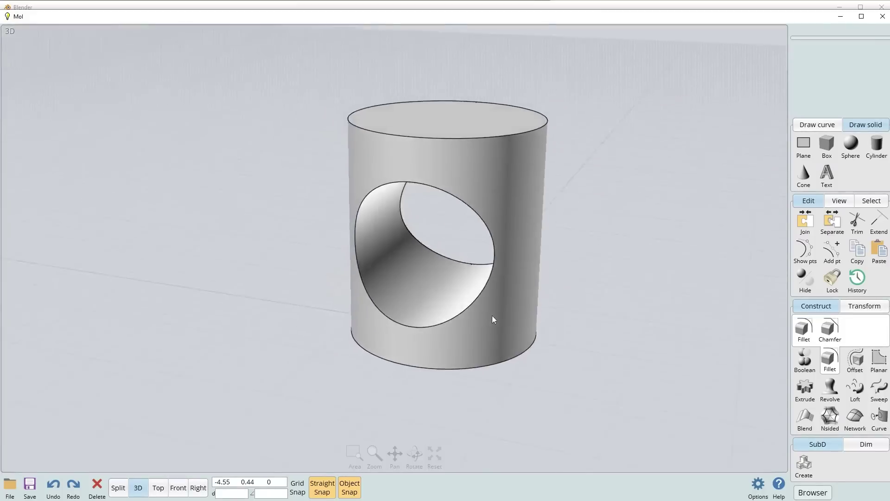
# - Fillet the closed edge around the opposite opening of the cylinder's through-hole
pyautogui.click(481, 295)
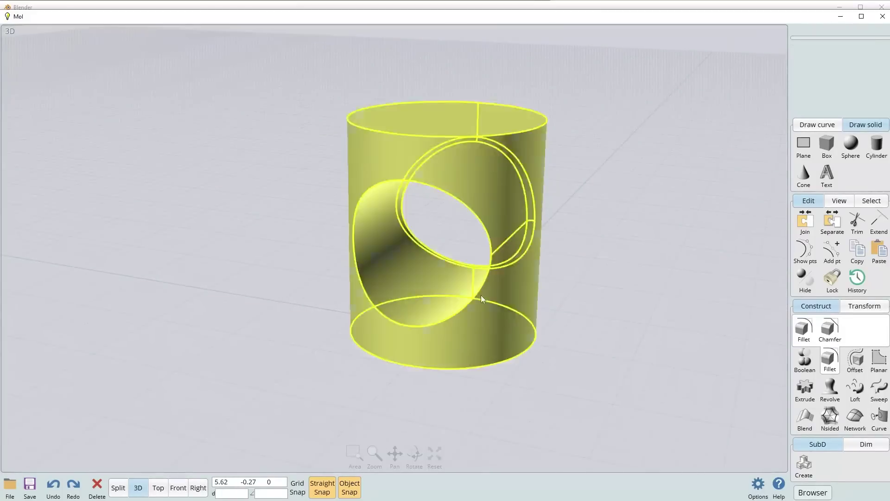
pyautogui.click(482, 290)
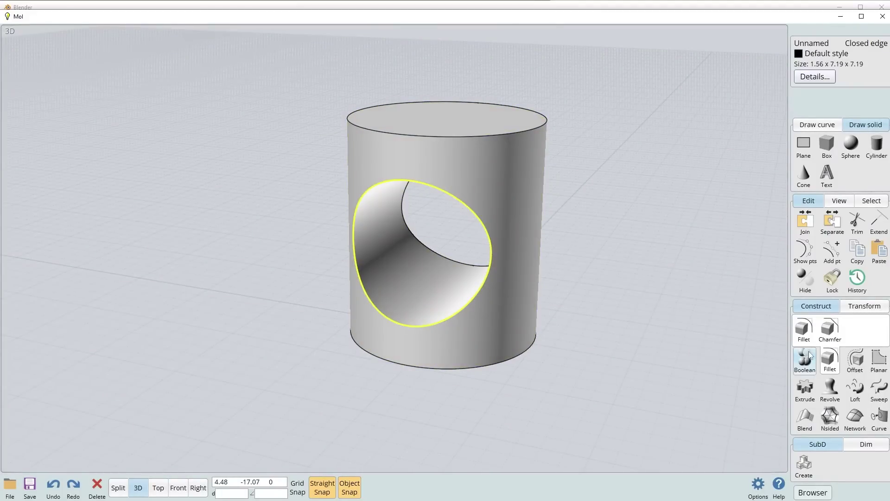
pyautogui.click(803, 328)
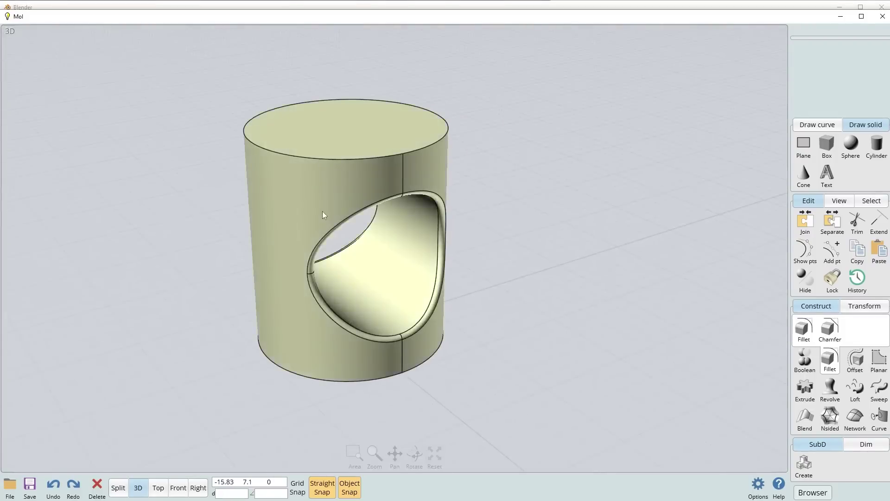
# - Export the filleted solid to the Desktop as an FBX file named 2
pyautogui.click(324, 215)
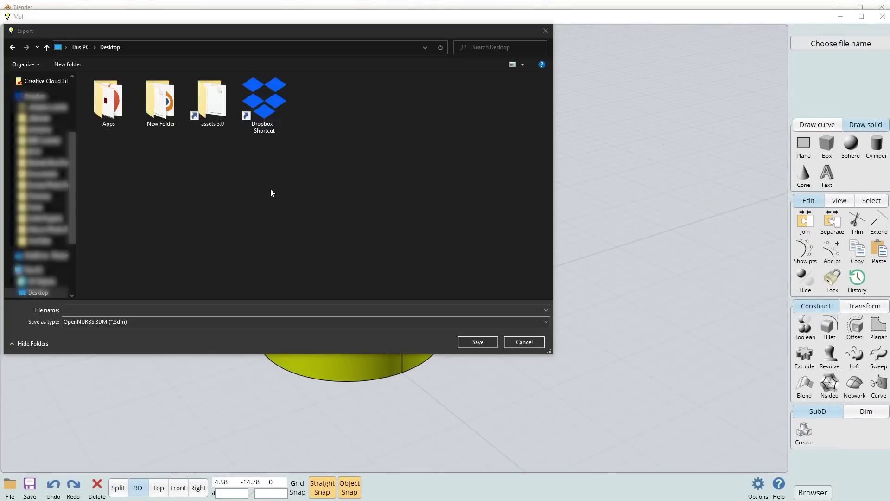
pyautogui.click(115, 323)
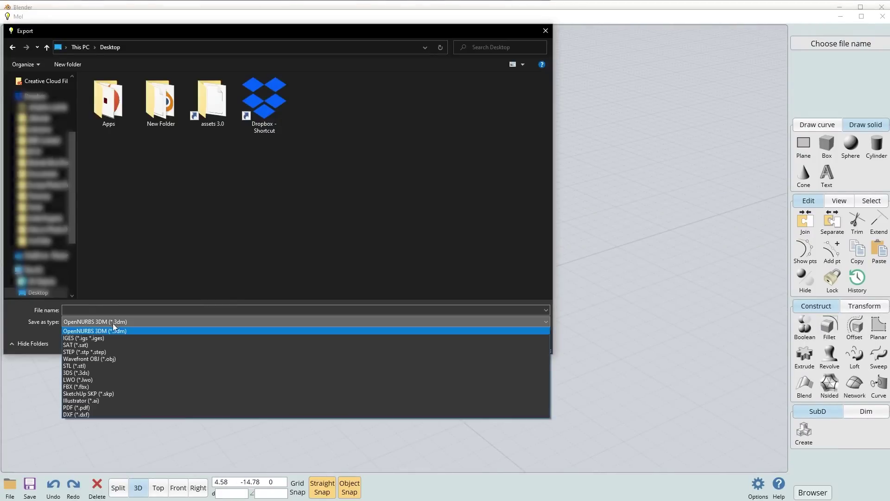
pyautogui.click(77, 387)
pyautogui.click(110, 309)
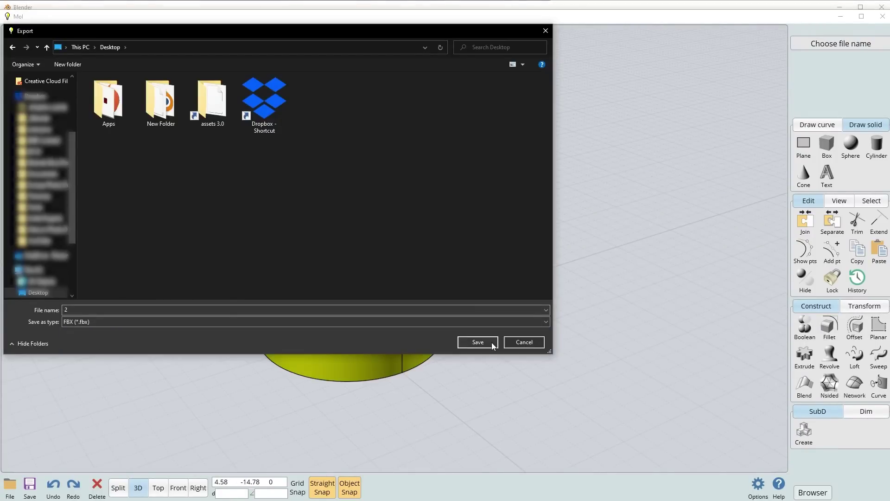
pyautogui.click(478, 342)
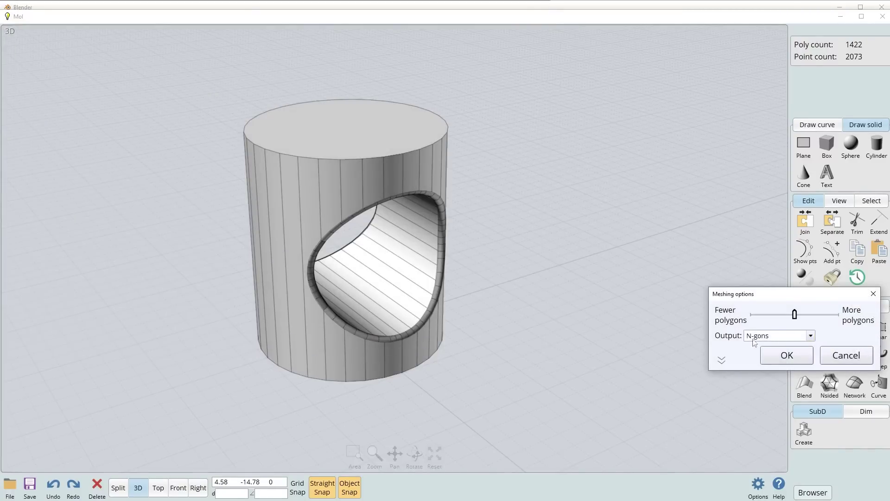
# - Mesh the exported solid with N-gons output and the polygon density raised close to the maximum
pyautogui.click(809, 336)
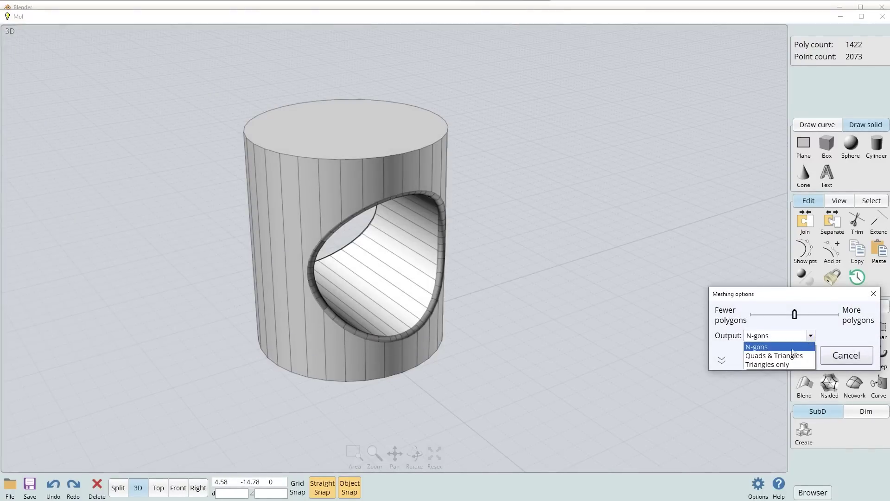
pyautogui.click(768, 348)
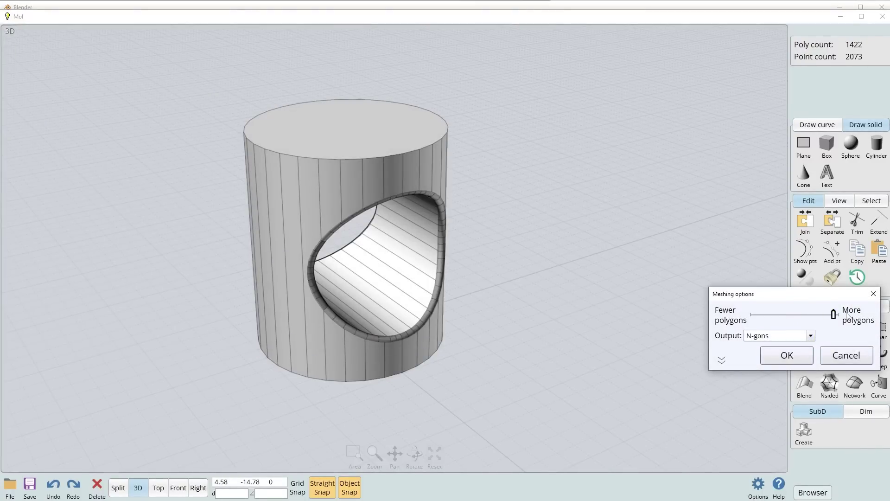
pyautogui.moveTo(833, 314); pyautogui.dragTo(685, 308)
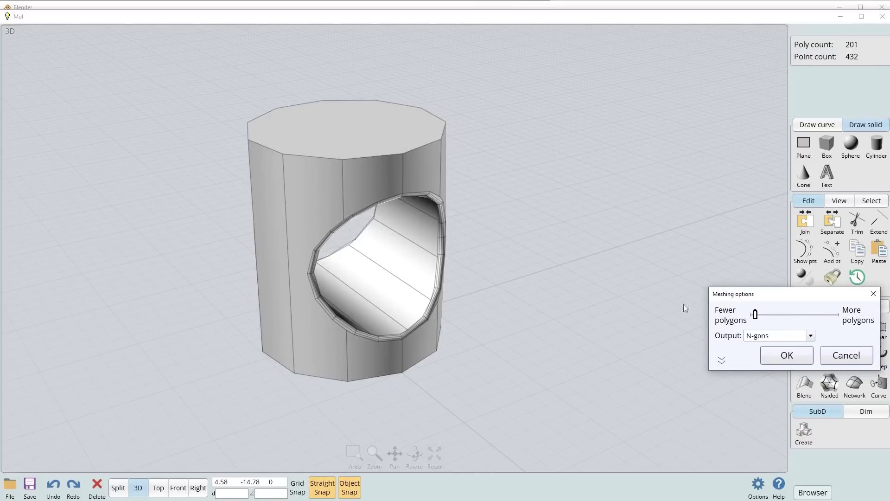
pyautogui.moveTo(771, 317); pyautogui.dragTo(833, 315)
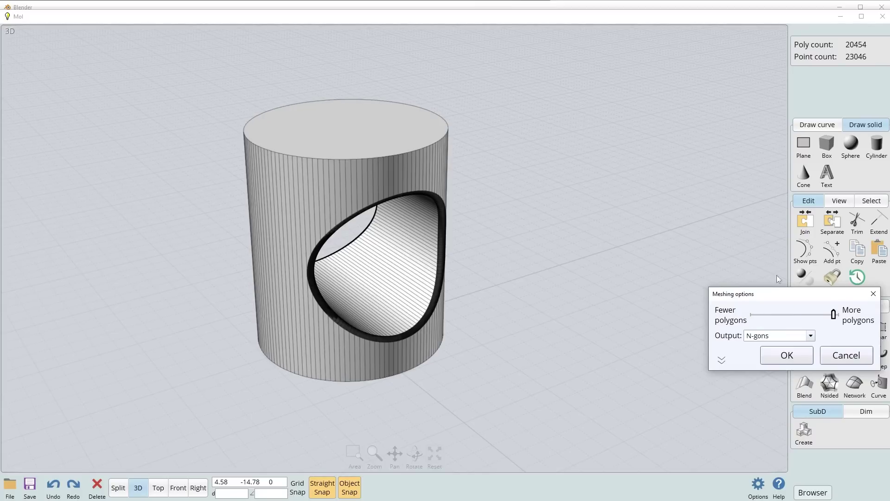
pyautogui.click(806, 360)
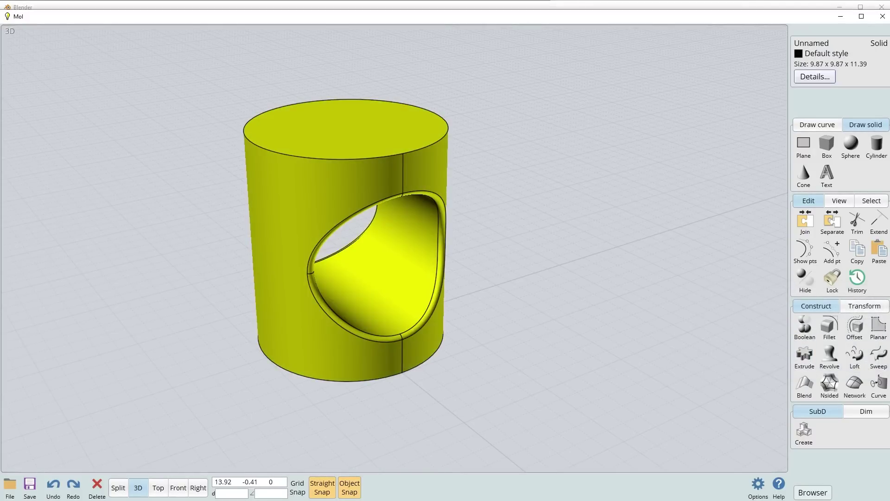
# - Switch to Blender and import the exported FBX file into the scene
pyautogui.hotkey('alt', 'Tab')
pyautogui.scroll(-5, 408, 261)
pyautogui.click(20, 24)
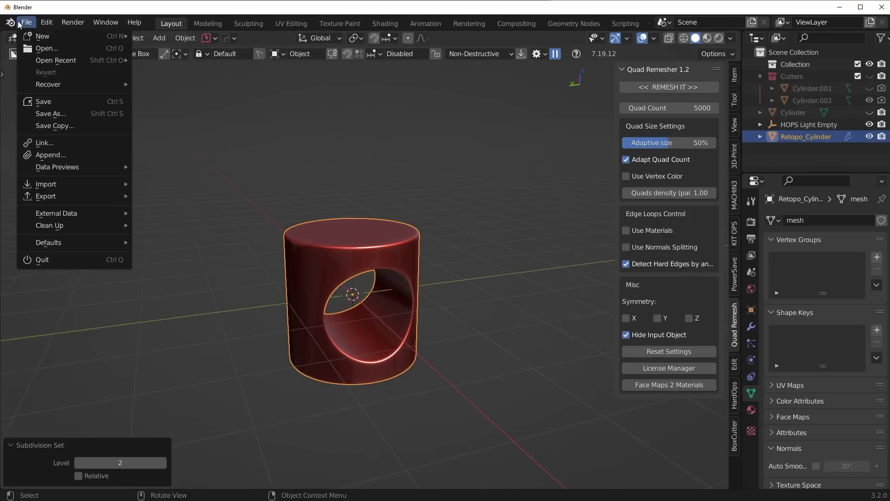
pyautogui.moveTo(64, 184)
pyautogui.click(176, 302)
pyautogui.doubleClick(306, 191)
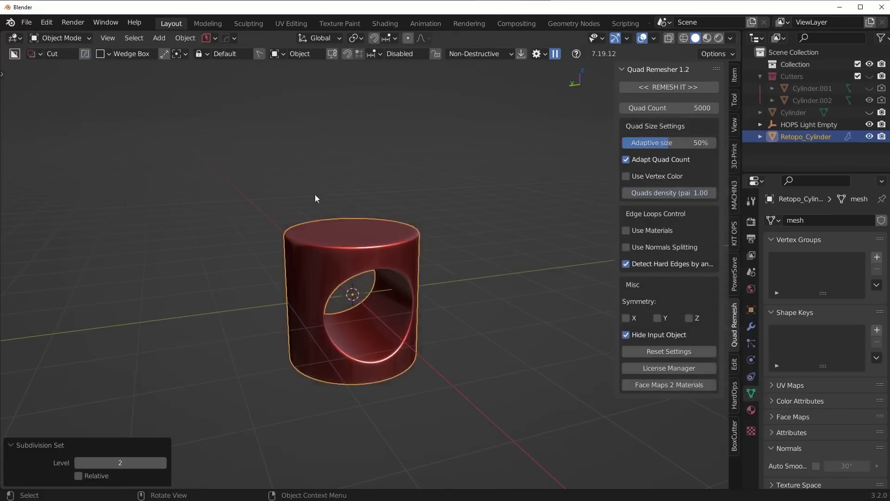
# - Scale the imported cylinder up until it is slightly larger than the remeshed one, and move it about 2.52 m along Y
pyautogui.press('s')
pyautogui.click(436, 304)
pyautogui.press('s')
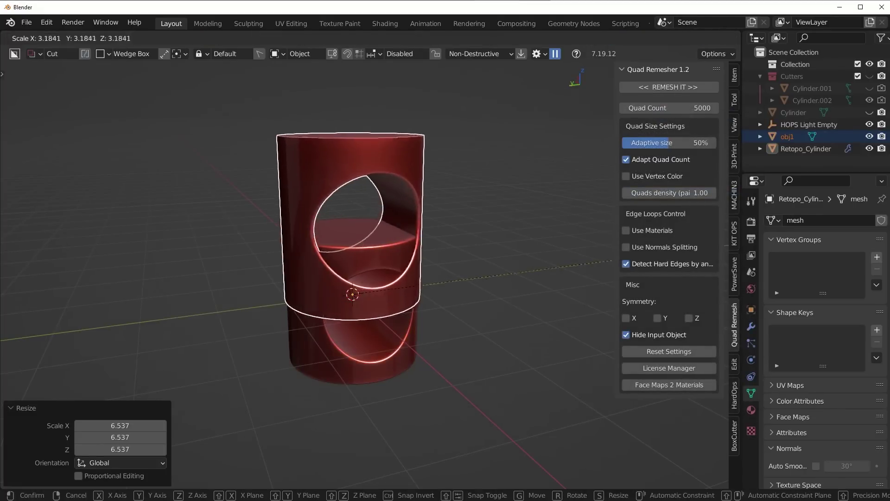
pyautogui.click(511, 266)
pyautogui.press('g')
pyautogui.press('y')
pyautogui.click(320, 267)
pyautogui.moveTo(320, 267); pyautogui.dragTo(420, 258, button='middle')
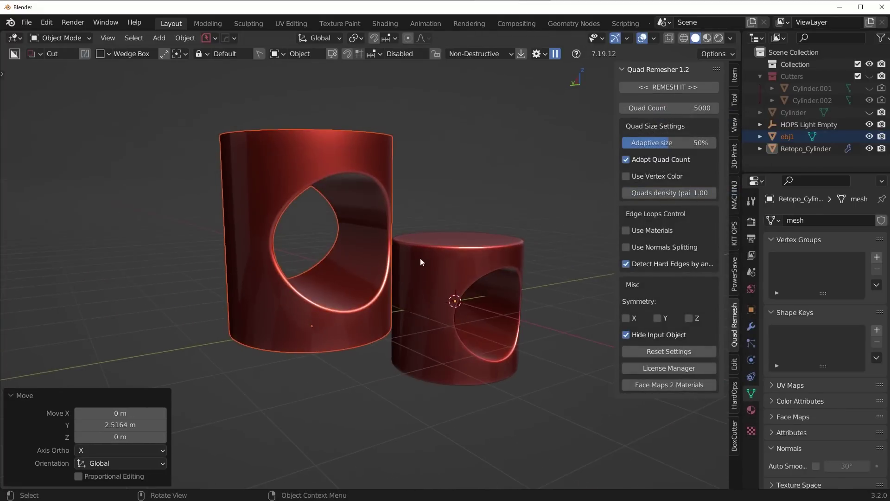
# - Hide the sidebar and deselect everything to view the bevel shading around the imported cylinder's hole
pyautogui.press('n')
pyautogui.press('t')
pyautogui.scroll(4, 382, 193)
pyautogui.keyDown('shift'); pyautogui.moveTo(382, 193); pyautogui.dragTo(343, 223, button='middle'); pyautogui.keyUp('shift')
pyautogui.press('t')
pyautogui.click(124, 300)
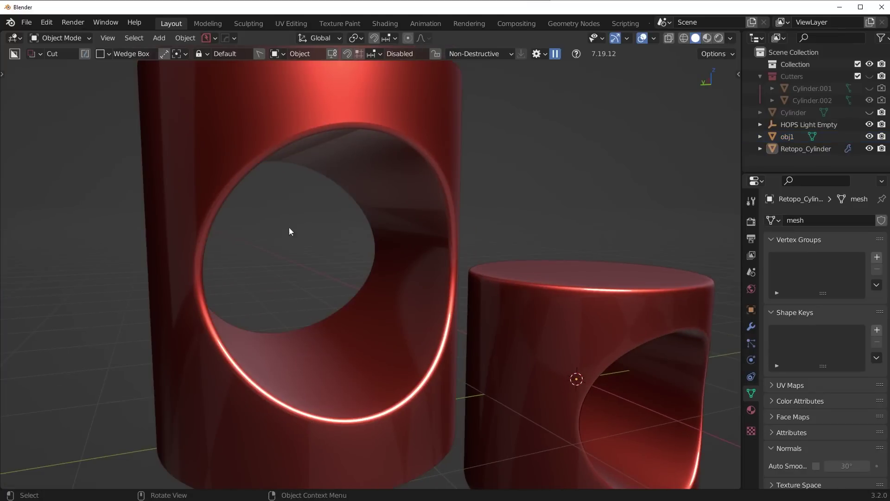
# - Examine the imported cylinder's mesh topology around the hole in Edit Mode and check its modifiers
pyautogui.press('Tab')
pyautogui.scroll(4, 505, 228)
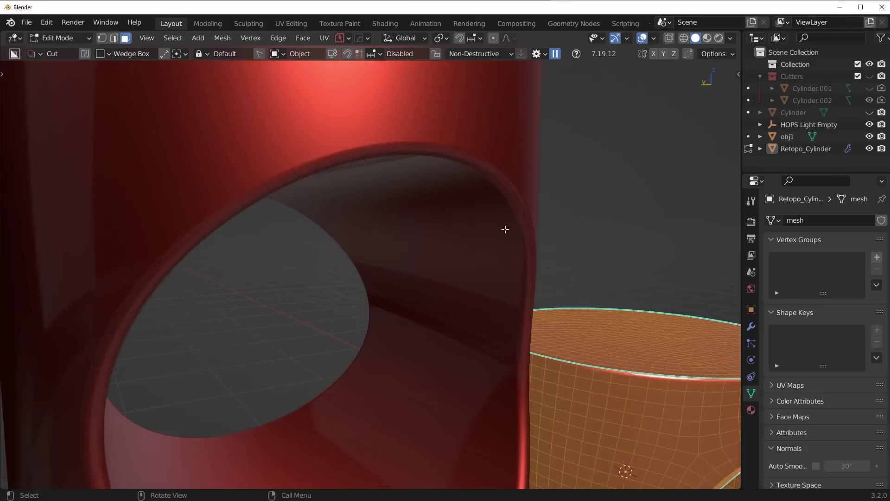
pyautogui.press('Tab')
pyautogui.click(480, 155)
pyautogui.press('Tab')
pyautogui.scroll(5, 394, 199)
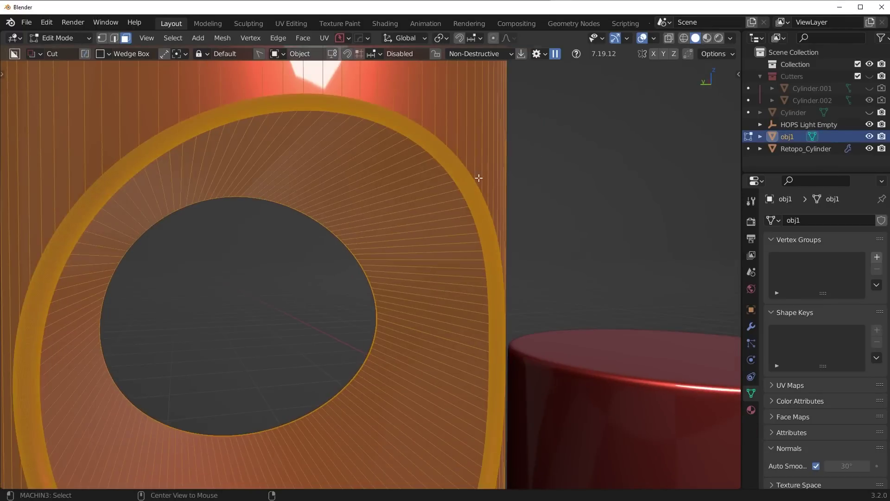
pyautogui.press('Tab')
pyautogui.scroll(-5, 464, 214)
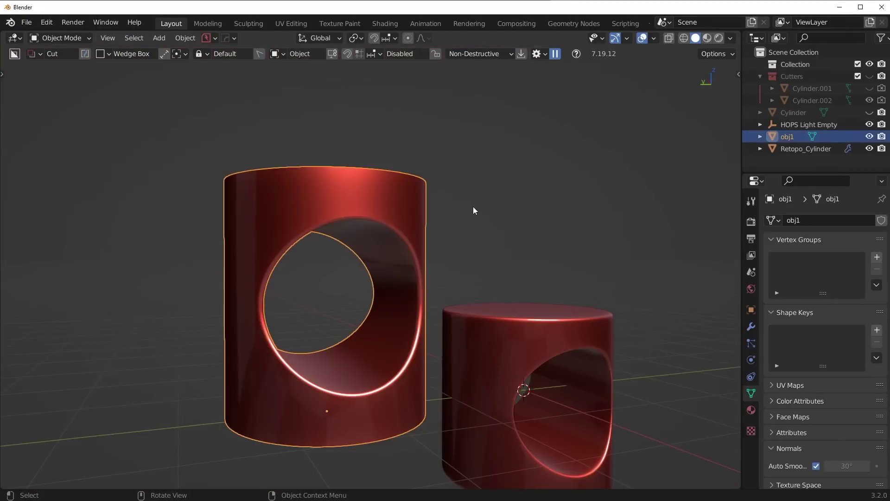
pyautogui.click(751, 326)
pyautogui.moveTo(551, 306); pyautogui.dragTo(543, 313, button='middle')
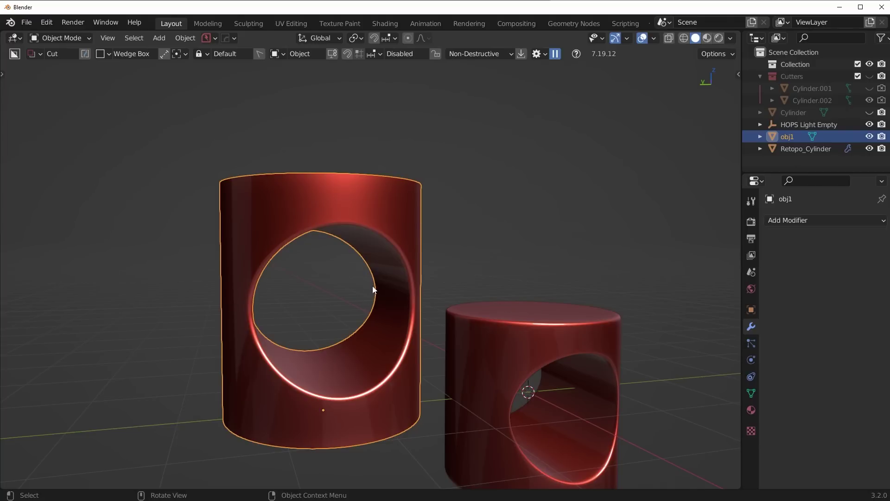
# - Delete the imported cylinder, keeping the remeshed one in the scene
pyautogui.moveTo(374, 285)
pyautogui.mouseDown(button='middle')
pyautogui.moveTo(306, 290)
pyautogui.moveTo(338, 294)
pyautogui.moveTo(449, 274)
pyautogui.moveTo(493, 220)
pyautogui.moveTo(407, 231)
pyautogui.moveTo(408, 258)
pyautogui.moveTo(381, 278)
pyautogui.mouseUp(button='middle')
pyautogui.scroll(3, 410, 255)
pyautogui.scroll(-5, 408, 253)
pyautogui.press('Delete')
pyautogui.moveTo(533, 356); pyautogui.dragTo(471, 291, button='middle')
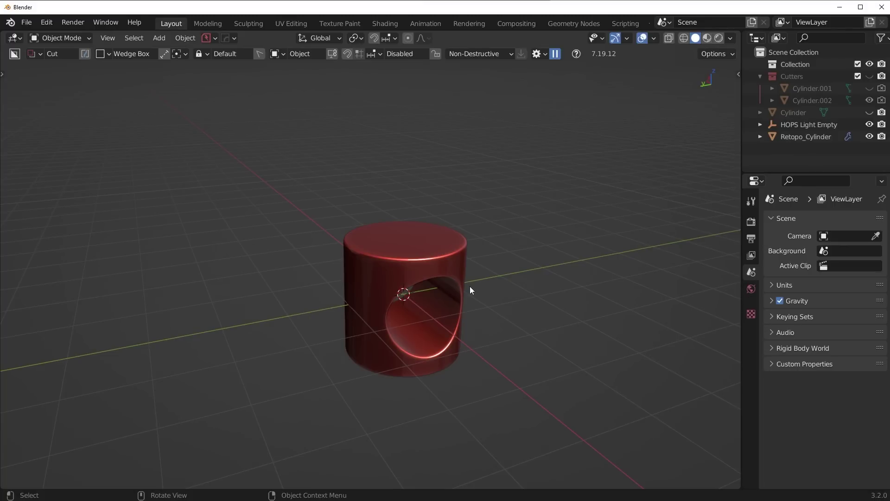
# - Open the viewport shading options for the 3D view
pyautogui.moveTo(470, 291); pyautogui.dragTo(536, 251, button='middle')
pyautogui.click(726, 39)
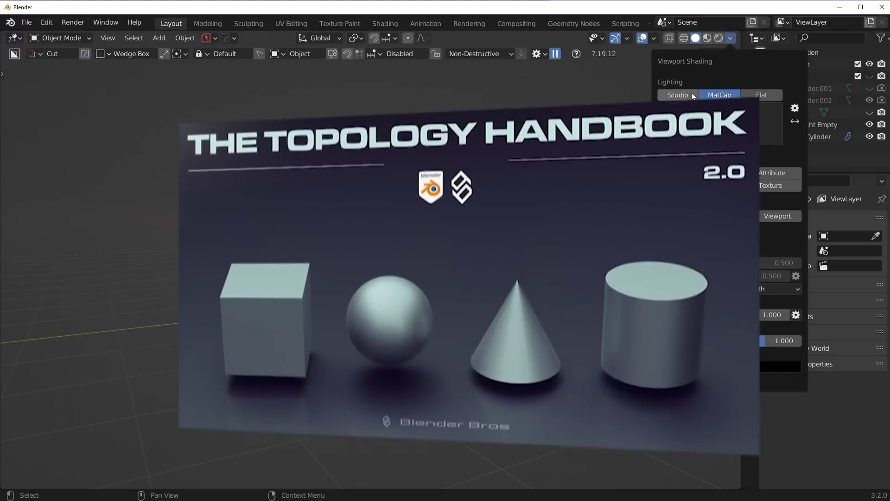